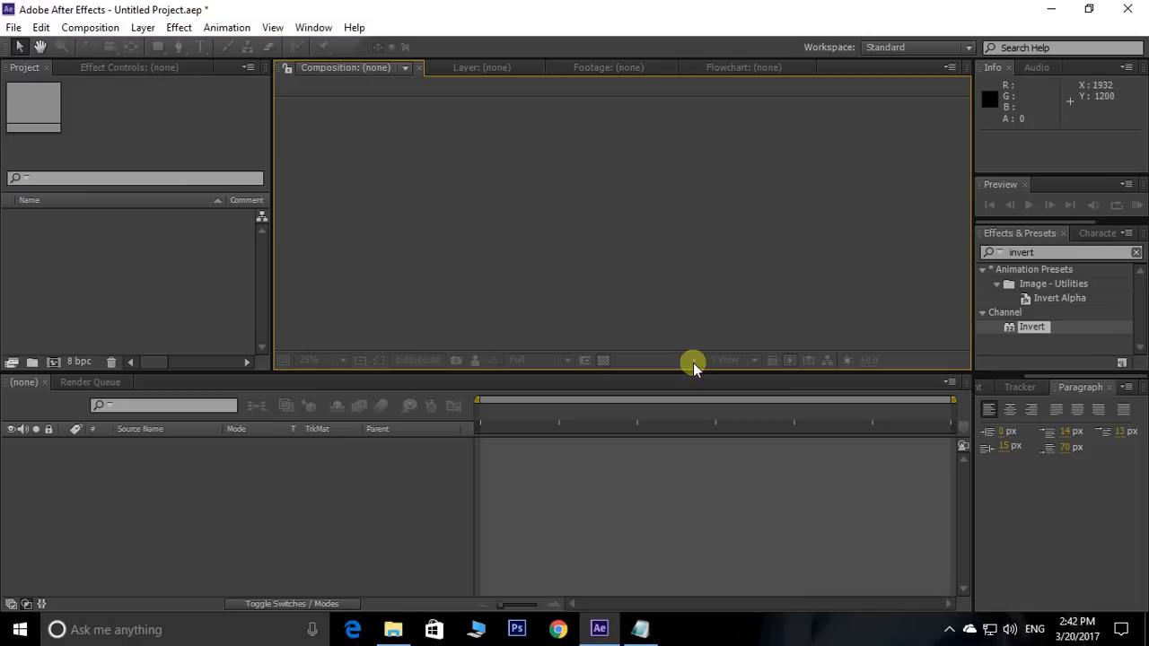
- Switch to File Explorer and look over the transition1 to transition5 FLV clips in the MATTE - Copy folder
mouse_move(394, 633)
left_click(394, 538)
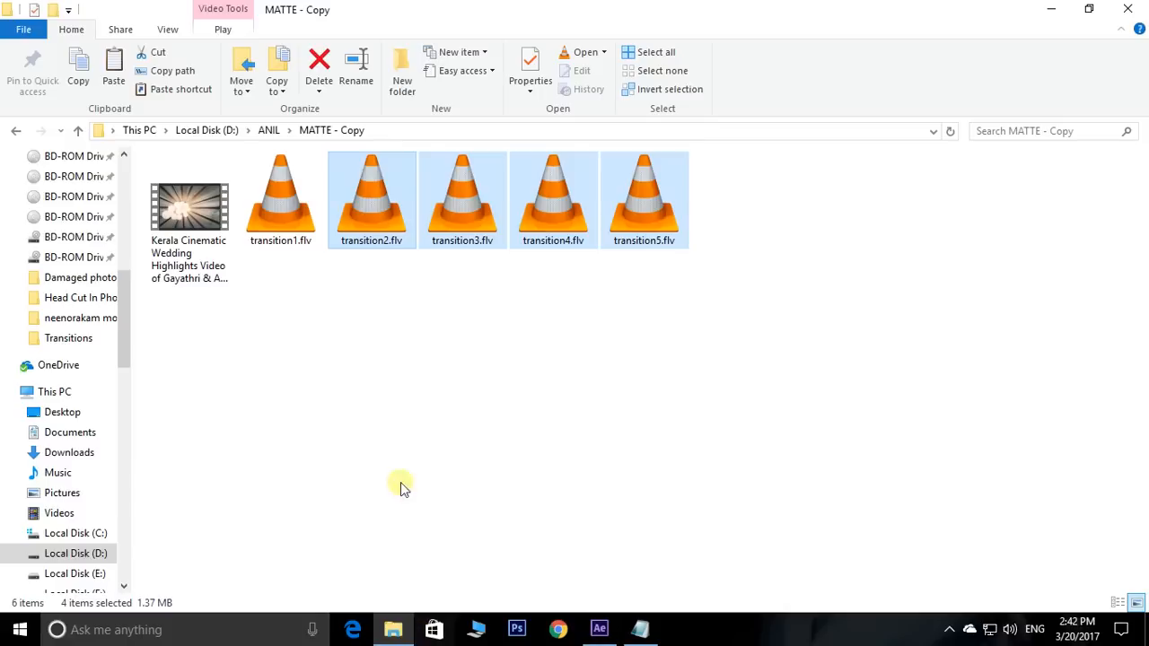
left_click(296, 301)
left_click_drag(281, 295, 728, 220)
left_click(743, 305)
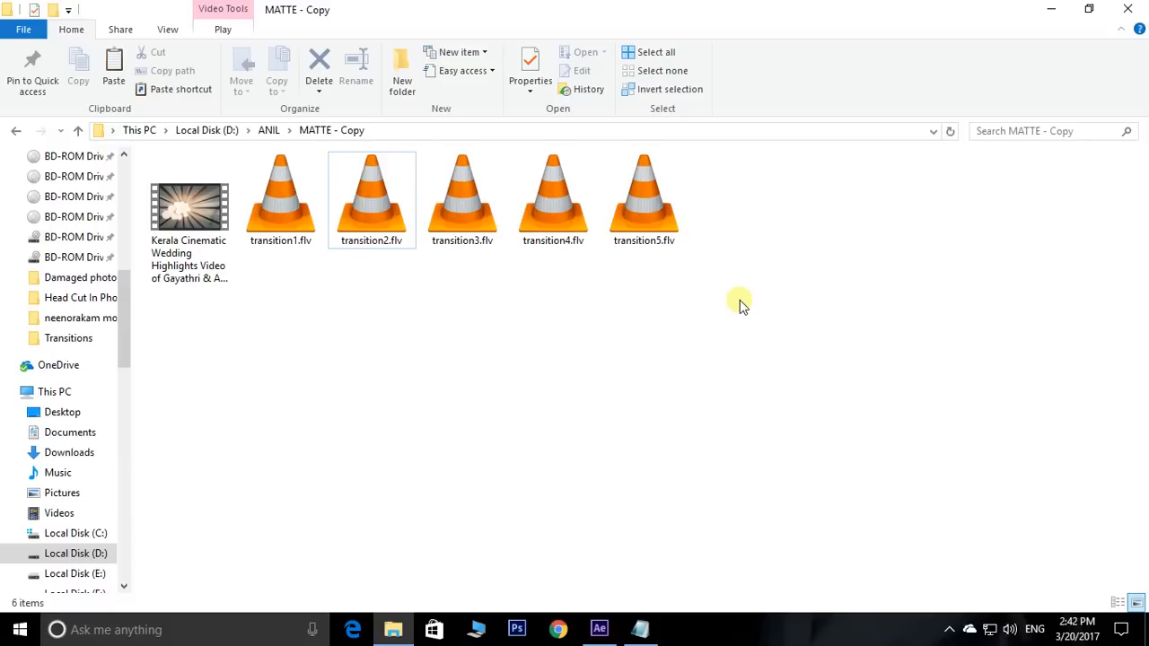
left_click_drag(263, 292, 763, 208)
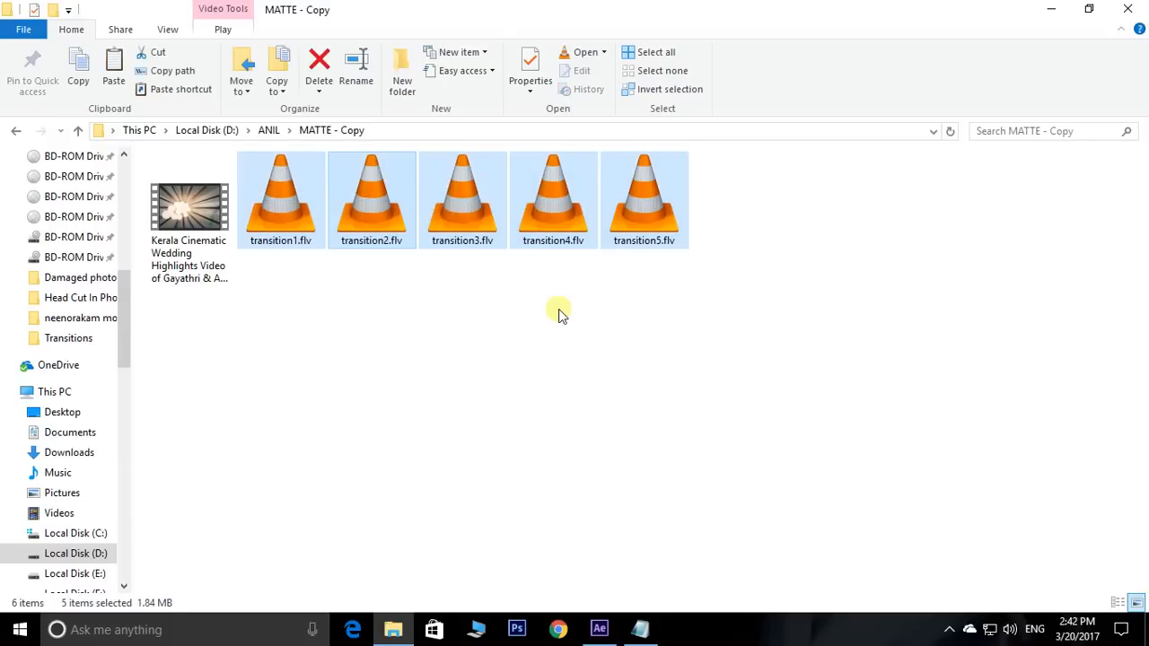
left_click(557, 315)
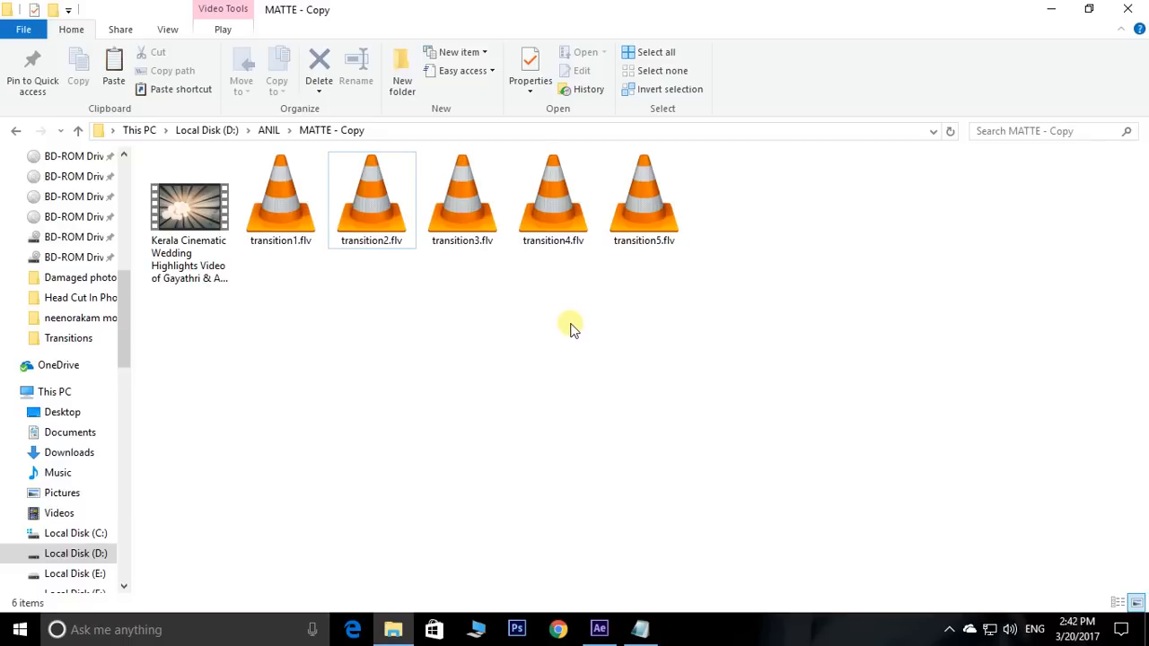
- Import the Kerala wedding highlights MP4 into the After Effects project and create a composition from it
left_click(167, 208)
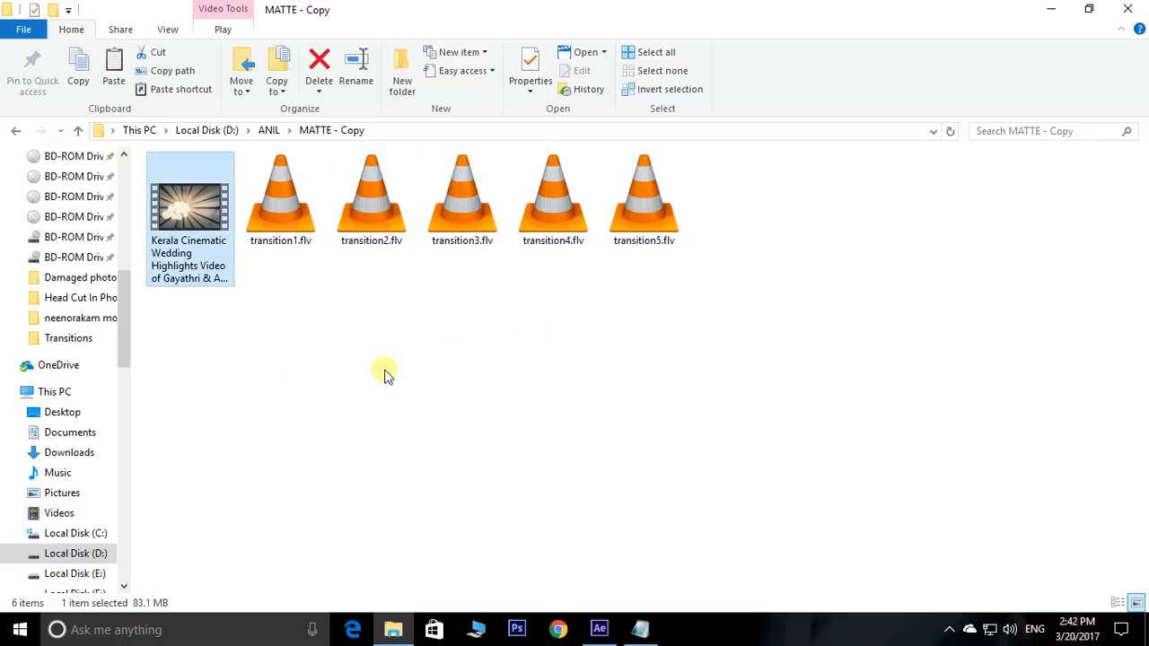
left_click(281, 335)
left_click(188, 229)
left_click_drag(190, 220, 114, 306)
left_click_drag(22, 216, 552, 226)
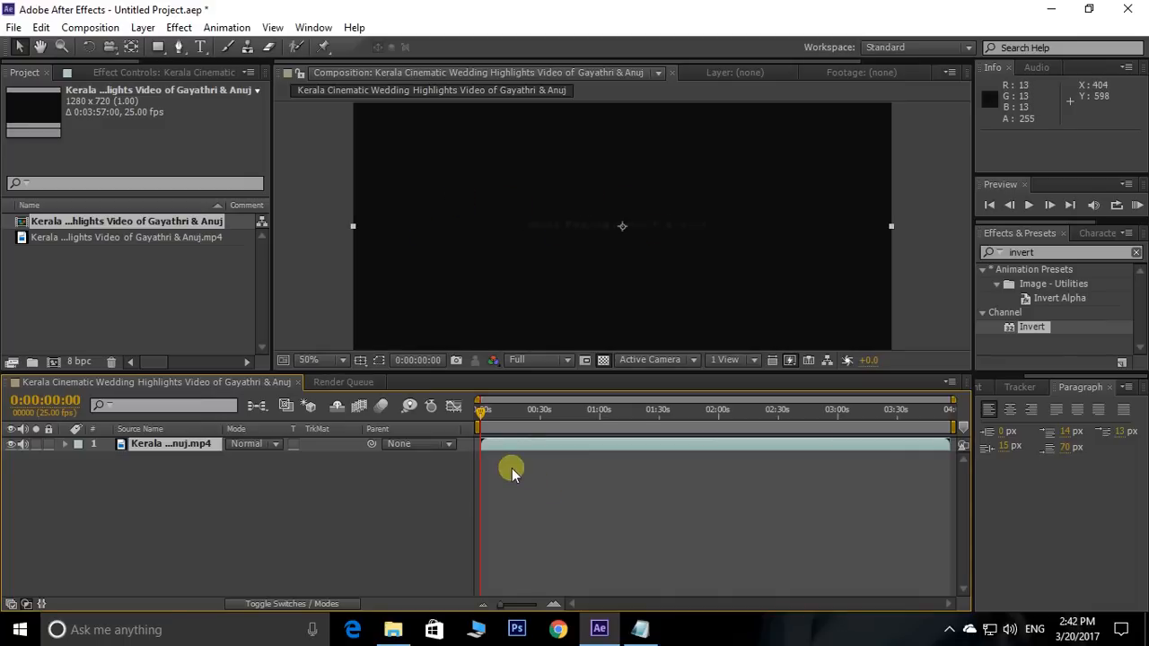
- Cut away the video layer's footage before 0:00:29:06 and move the remaining clip to start at about 0:00:00:10
left_click_drag(498, 412, 539, 412)
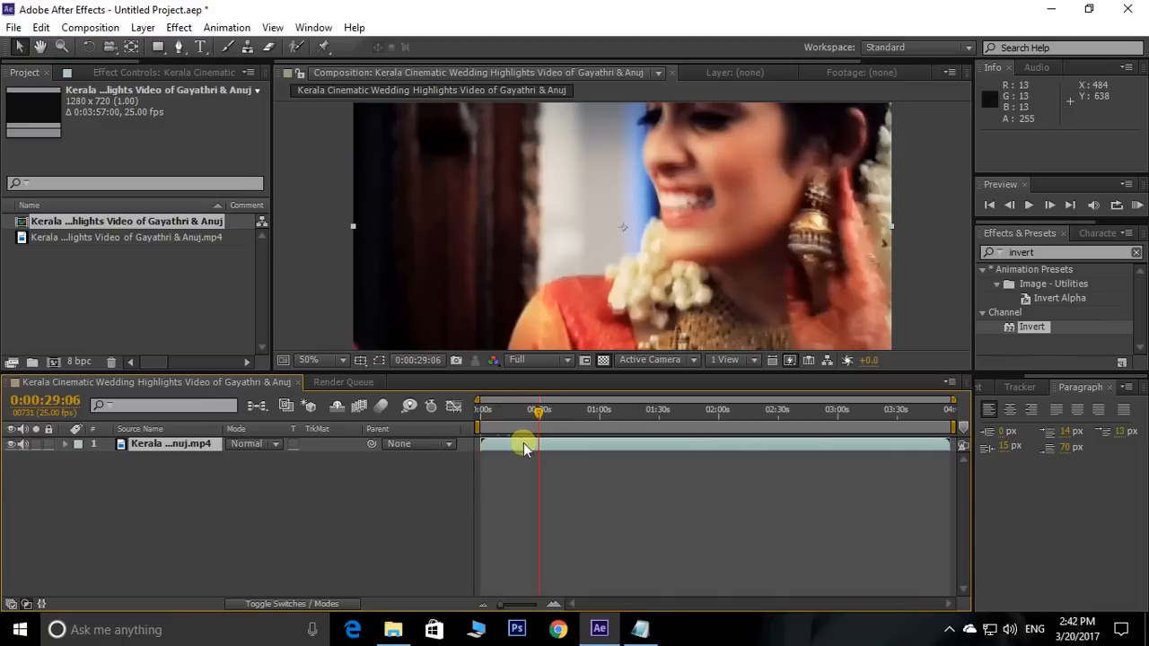
left_click(41, 27)
left_click(85, 229)
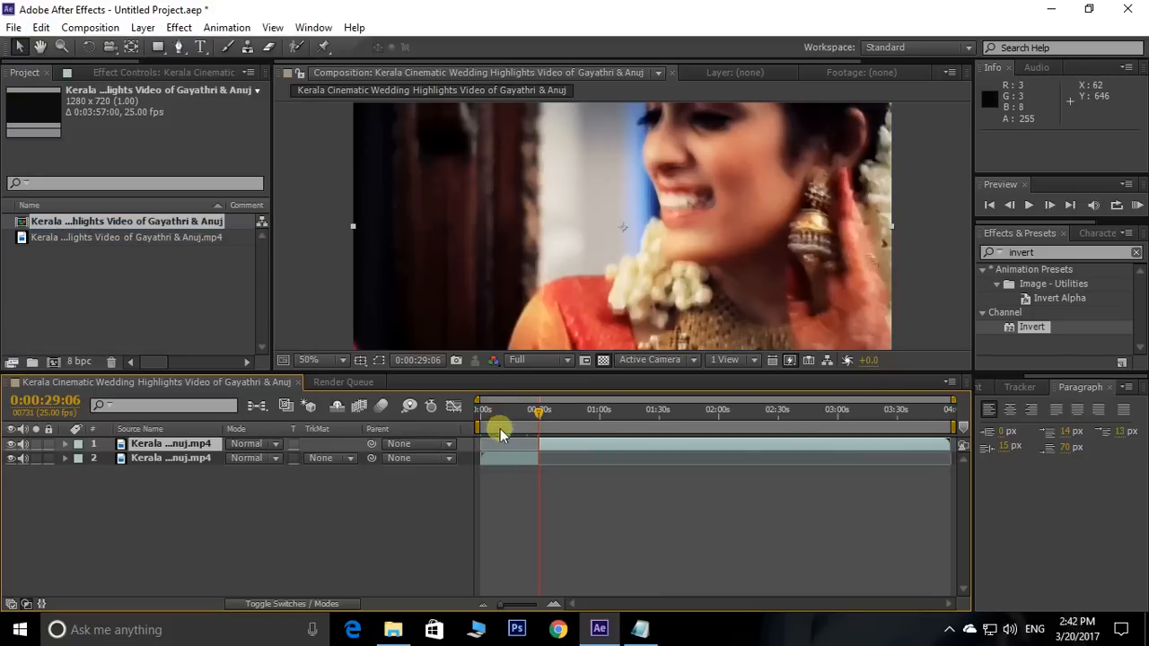
left_click(516, 460)
key("Delete")
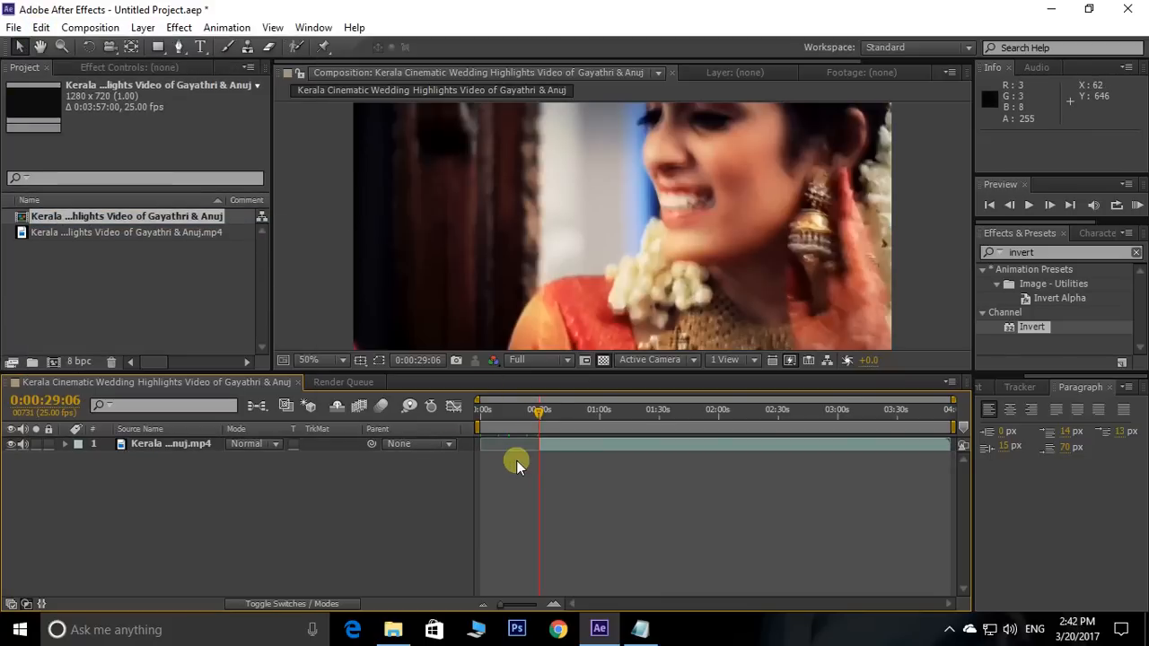
left_click_drag(553, 443, 495, 444)
- Split the video layer at 0:01:12:02
left_click(563, 421)
left_click_drag(562, 421, 642, 415)
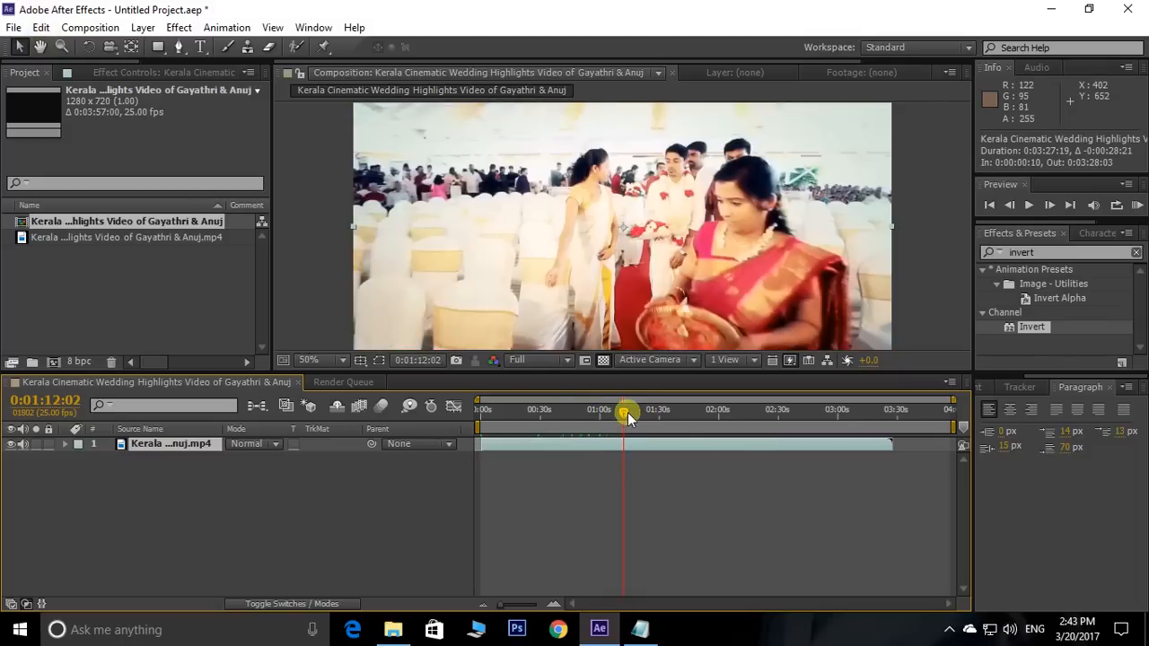
left_click(41, 27)
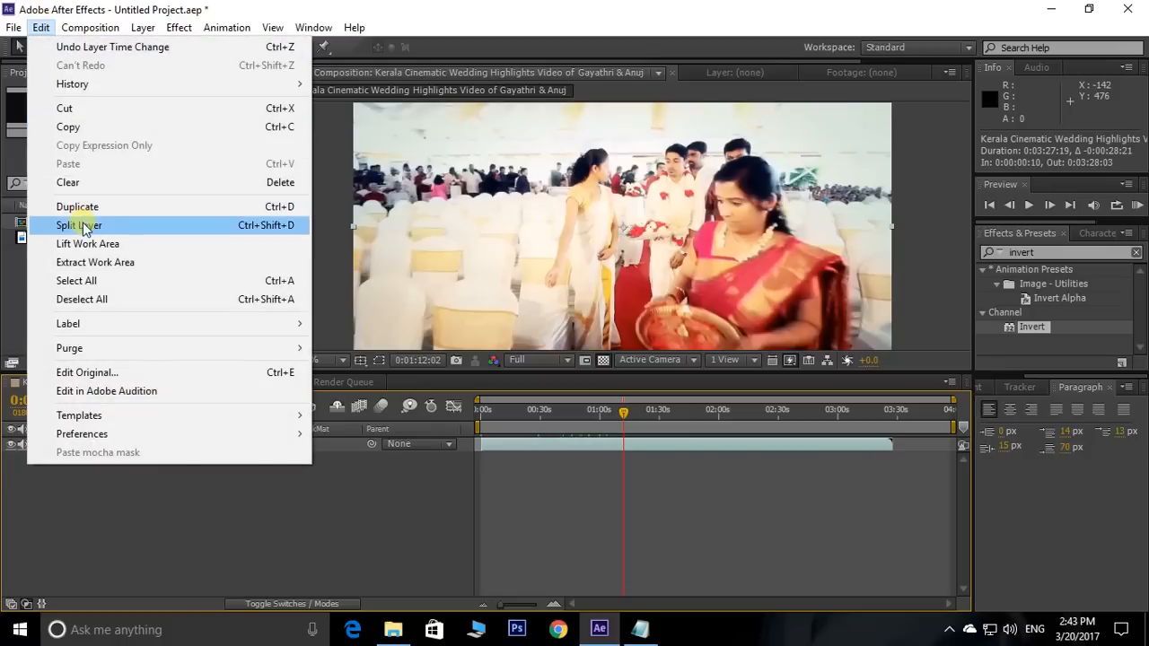
left_click(84, 226)
- Shift the second clip earlier to start at about 0:01:02:08, so it overlaps the end of the first clip
left_click(182, 444)
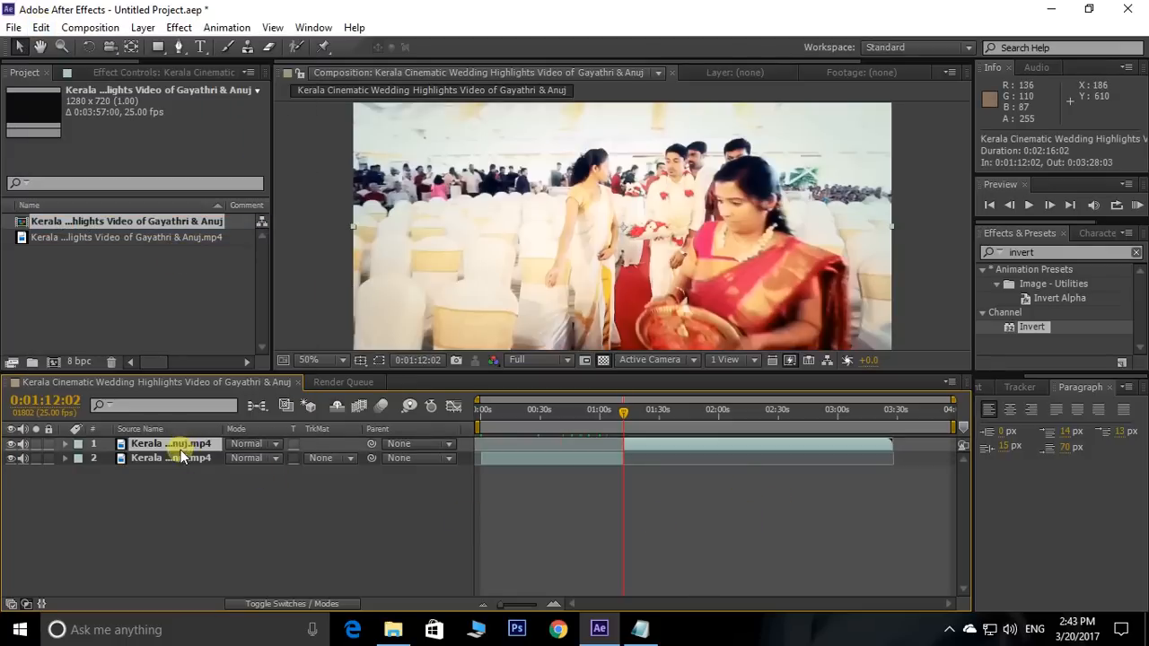
left_click(180, 456)
left_click(182, 445)
left_click(714, 522)
left_click(649, 446)
left_click_drag(647, 446, 639, 446)
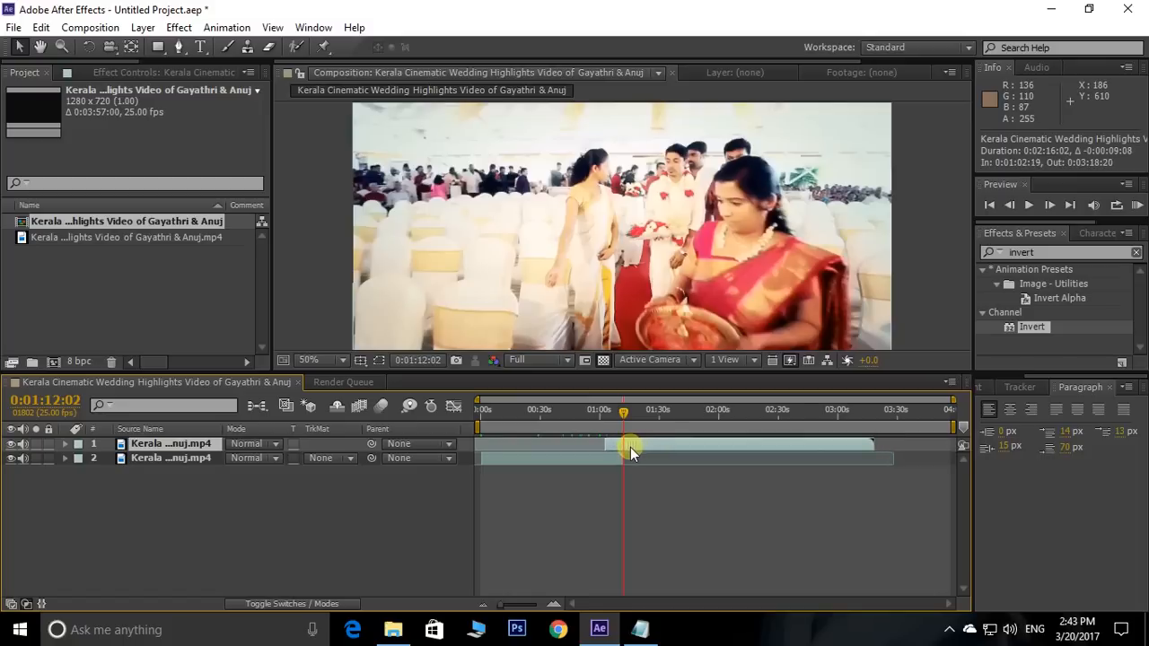
left_click(674, 492)
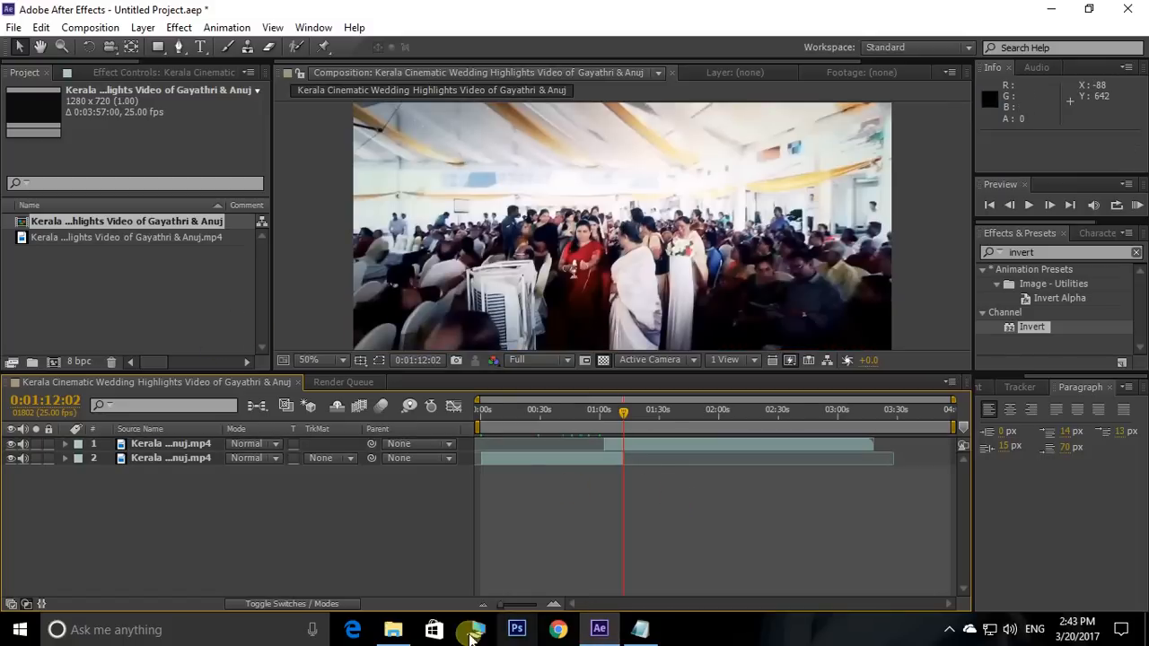
- Import transition1.flv to transition5.flv from the MATTE - Copy folder into the After Effects project
left_click(393, 629)
left_click_drag(283, 289, 184, 314)
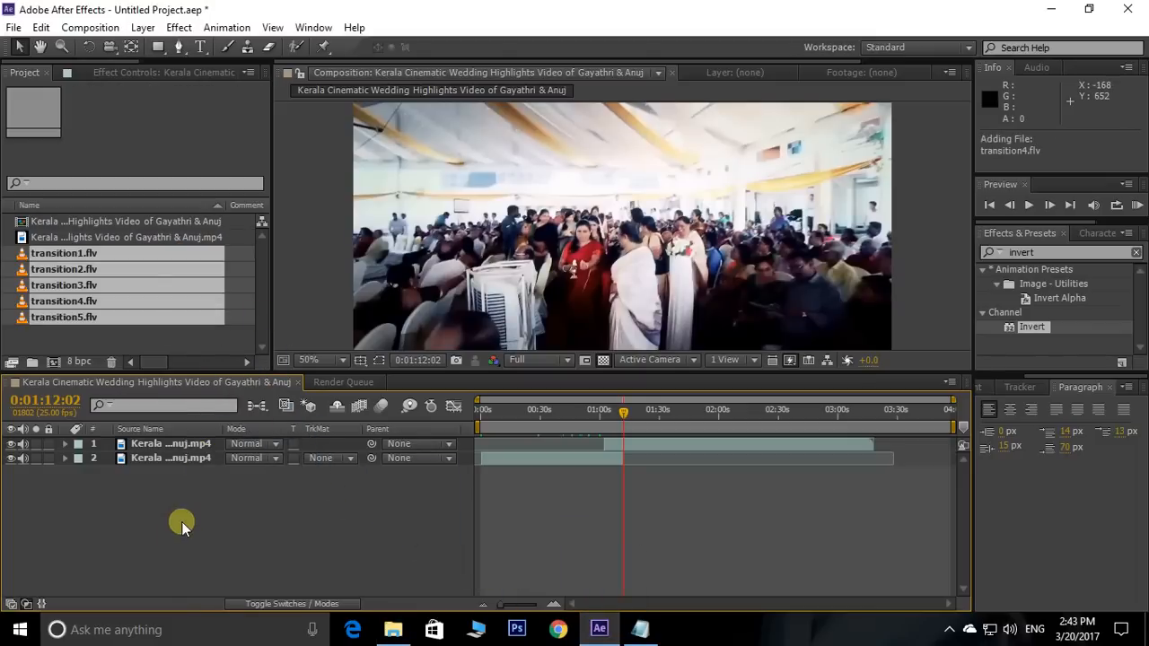
left_click_drag(163, 250, 161, 253)
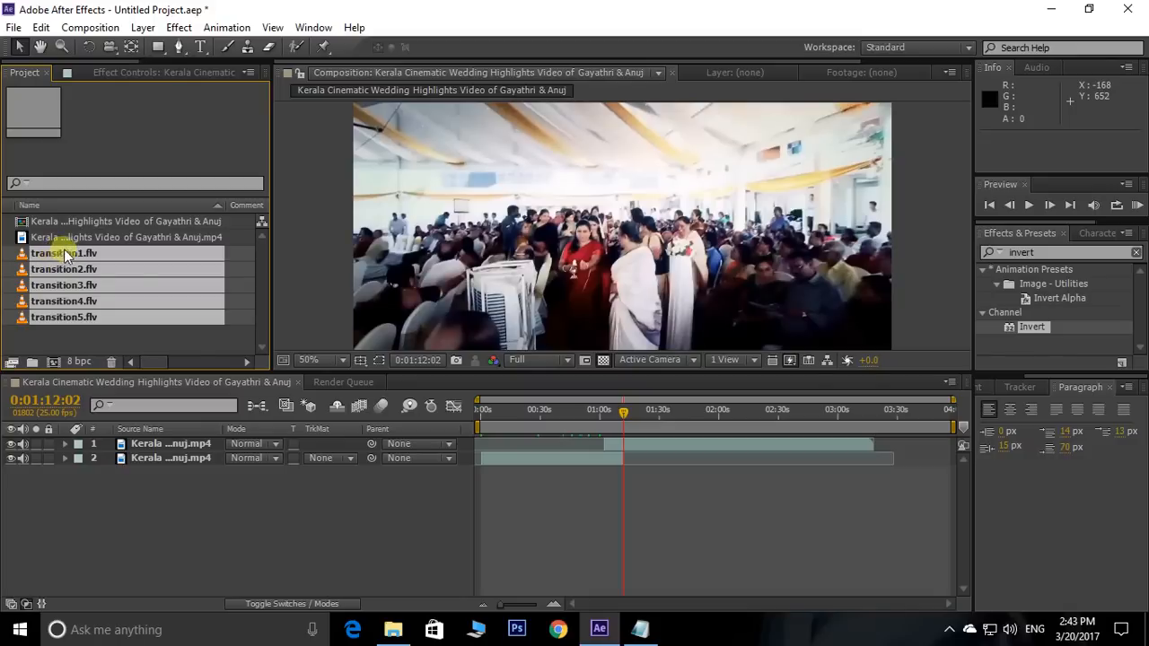
left_click(96, 324)
- Add transition1.flv above both video layers, starting at 0:01:02:08 where the two clips overlap
left_click(34, 253)
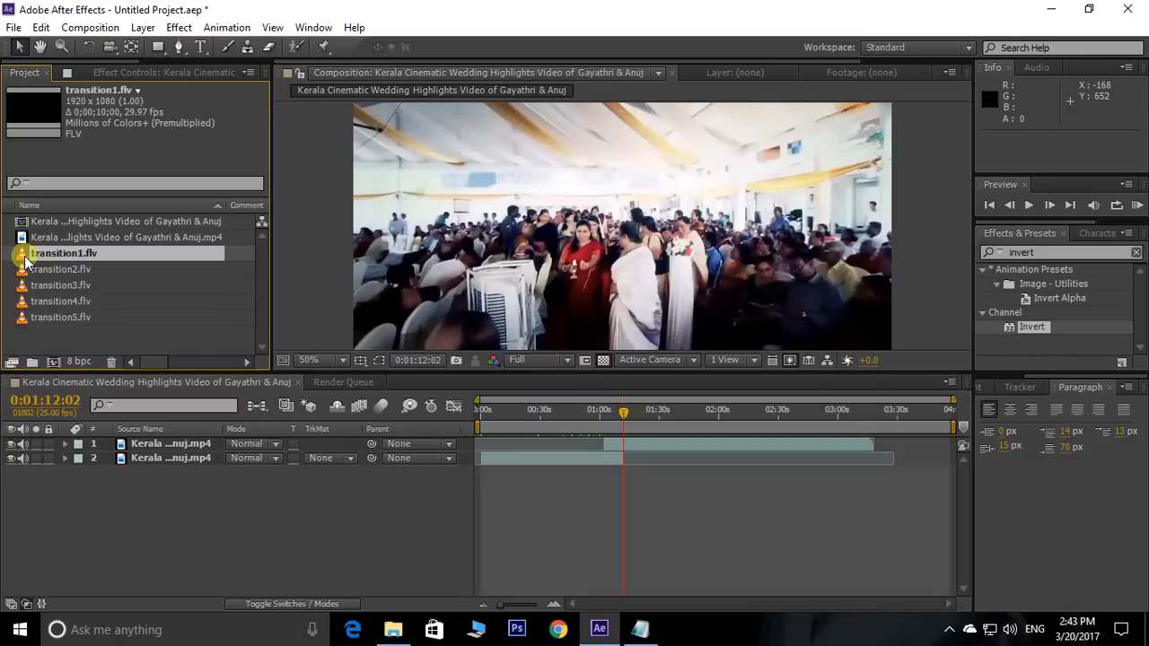
left_click_drag(25, 257, 270, 443)
left_click_drag(489, 446, 578, 457)
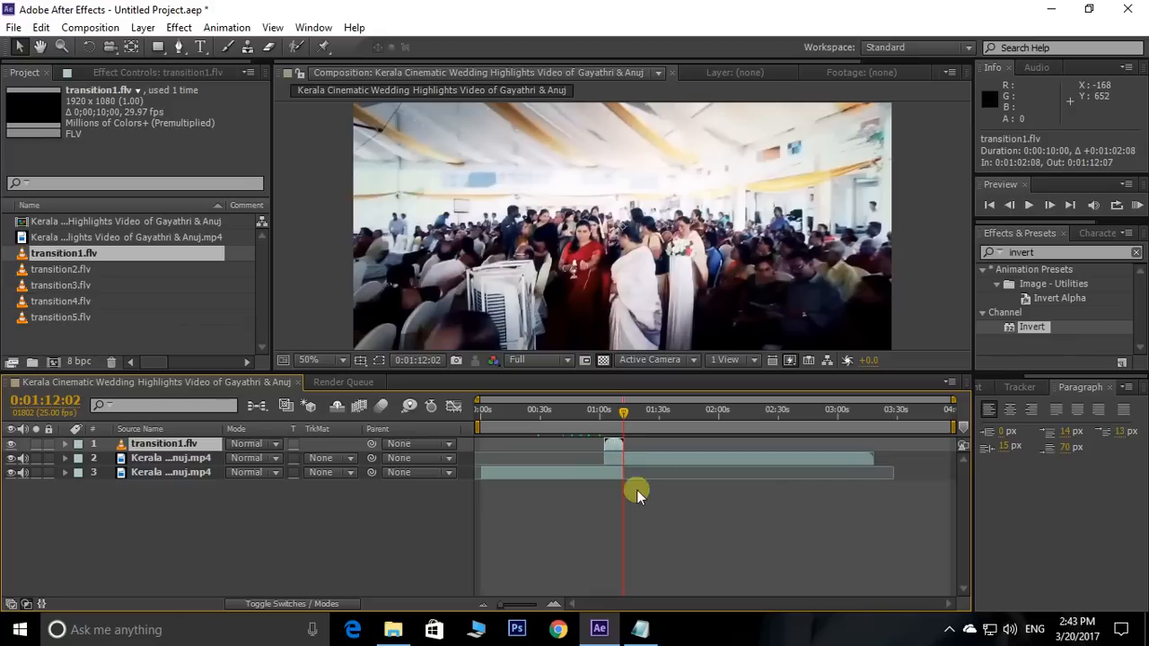
- Preview transition1.flv playing over the wedding footage from about 0:01:02:19
left_click(628, 414)
left_click_drag(628, 410, 607, 423)
key("space")
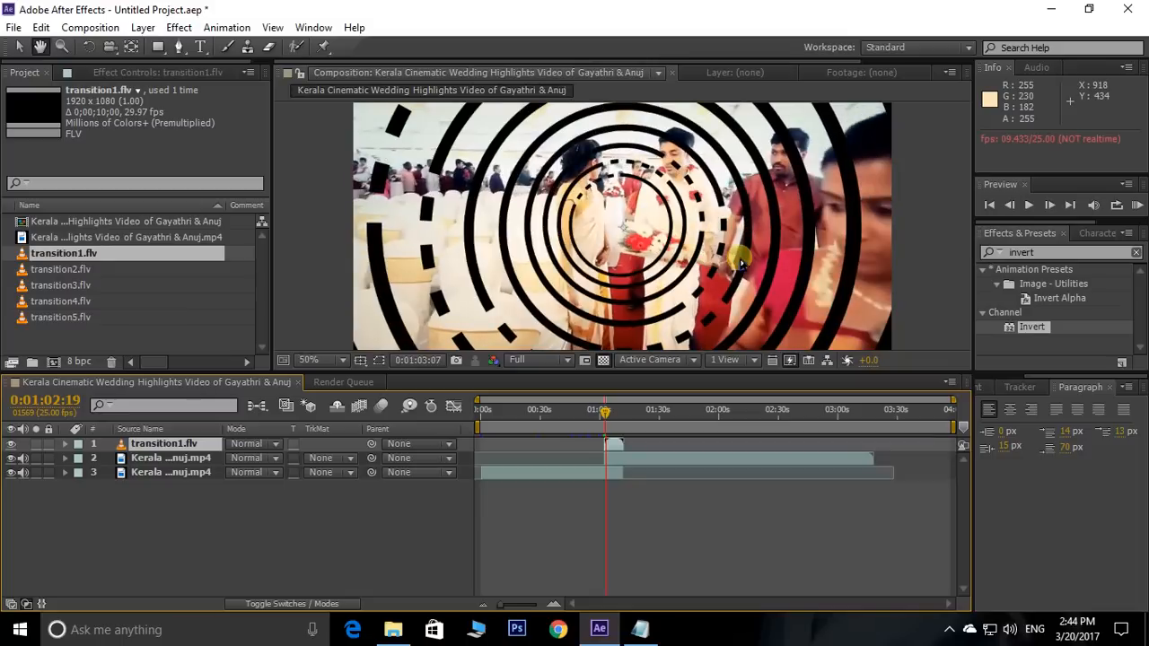
key("space")
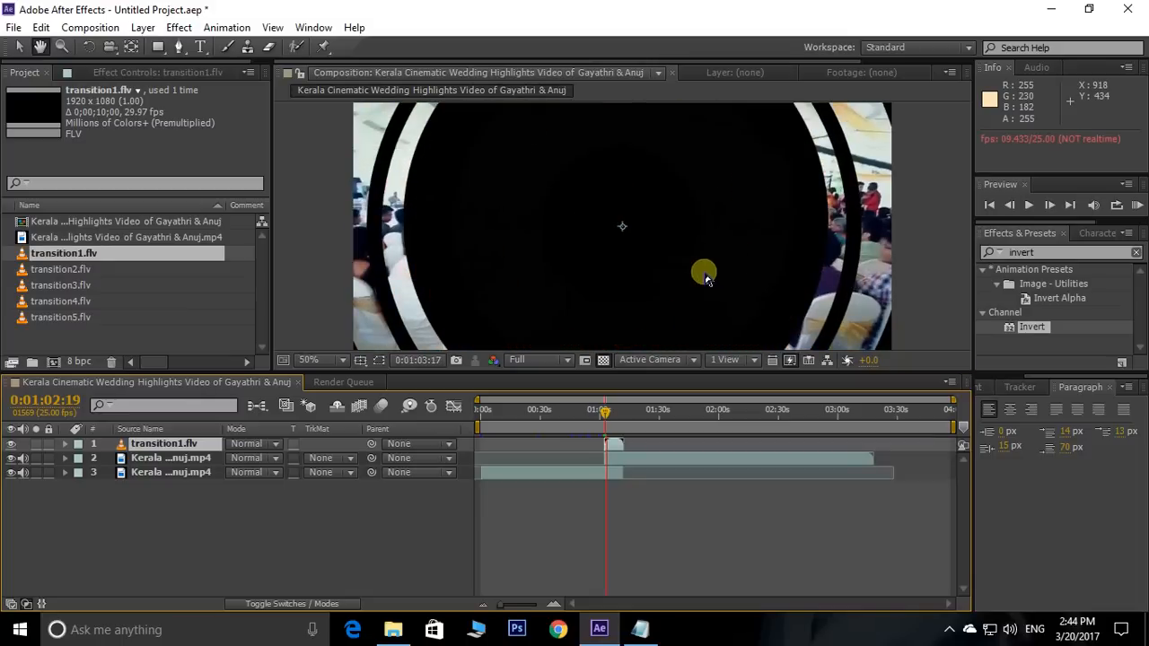
left_click_drag(608, 421, 603, 420)
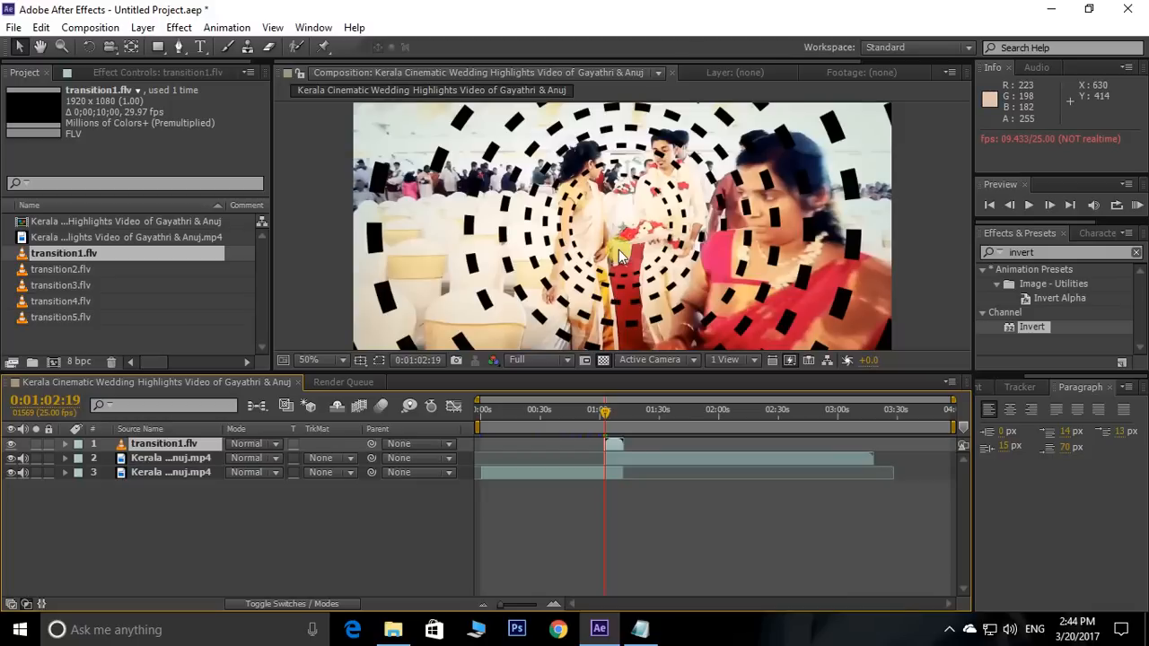
- Find the Invert effect and apply it to the transition1.flv layer
left_click(616, 449)
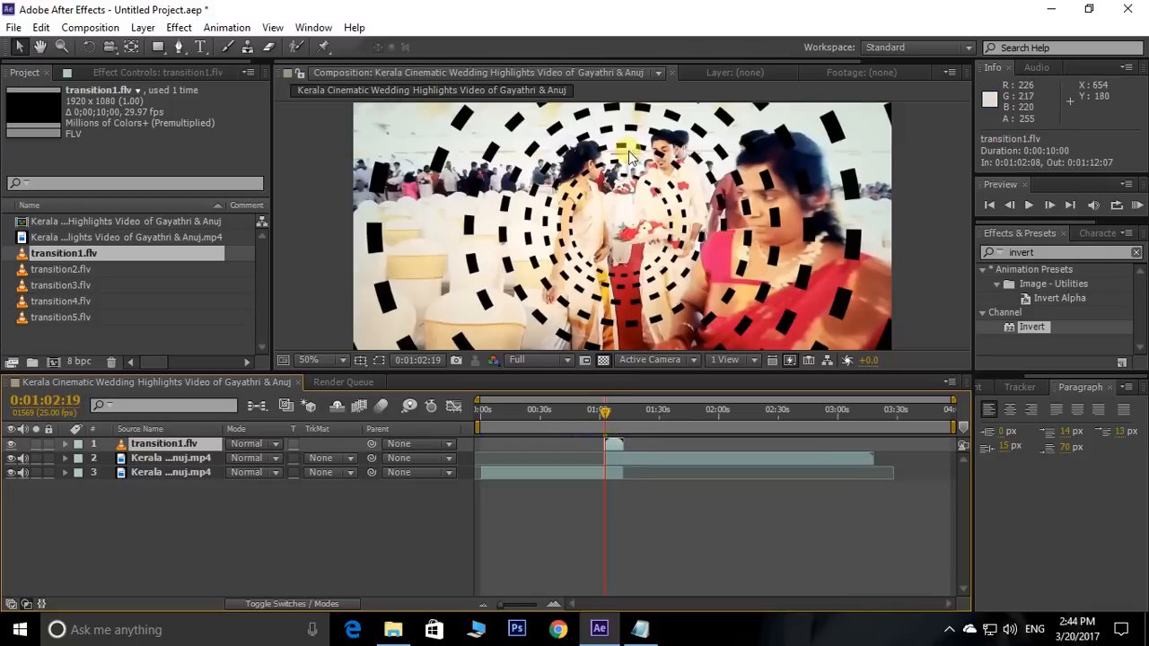
left_click(1058, 254)
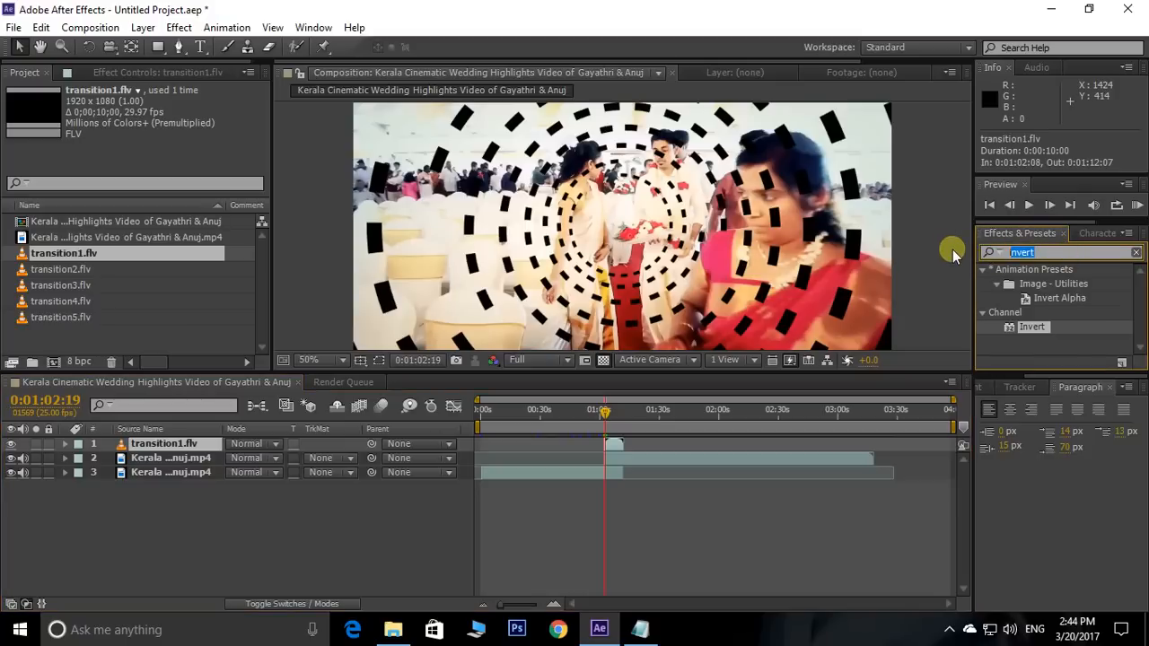
type("invert")
left_click(1010, 328)
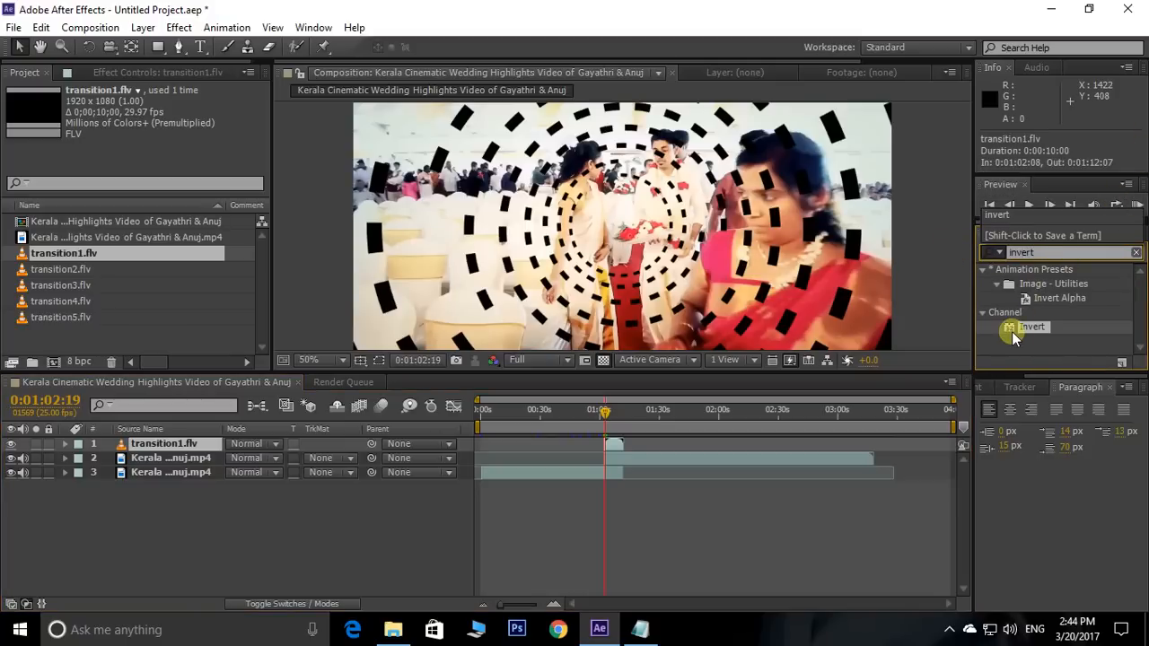
left_click_drag(1010, 332, 619, 449)
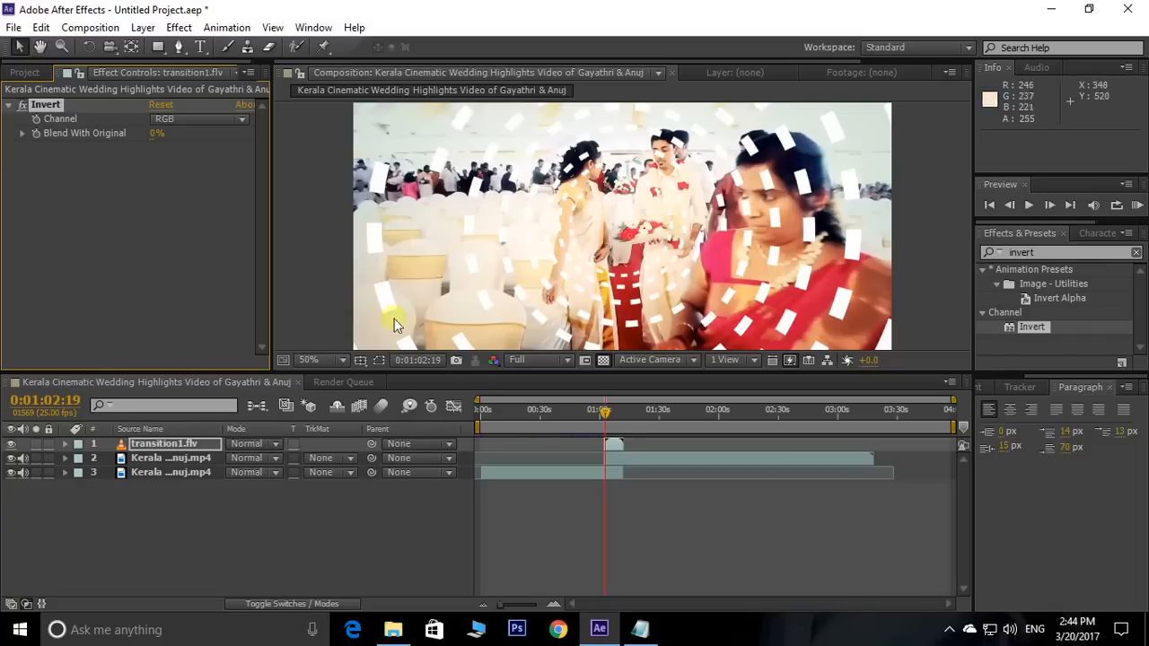
- Set the track matte of the video layer directly below the transition to Luma Matte "transition1.flv"
left_click(180, 459)
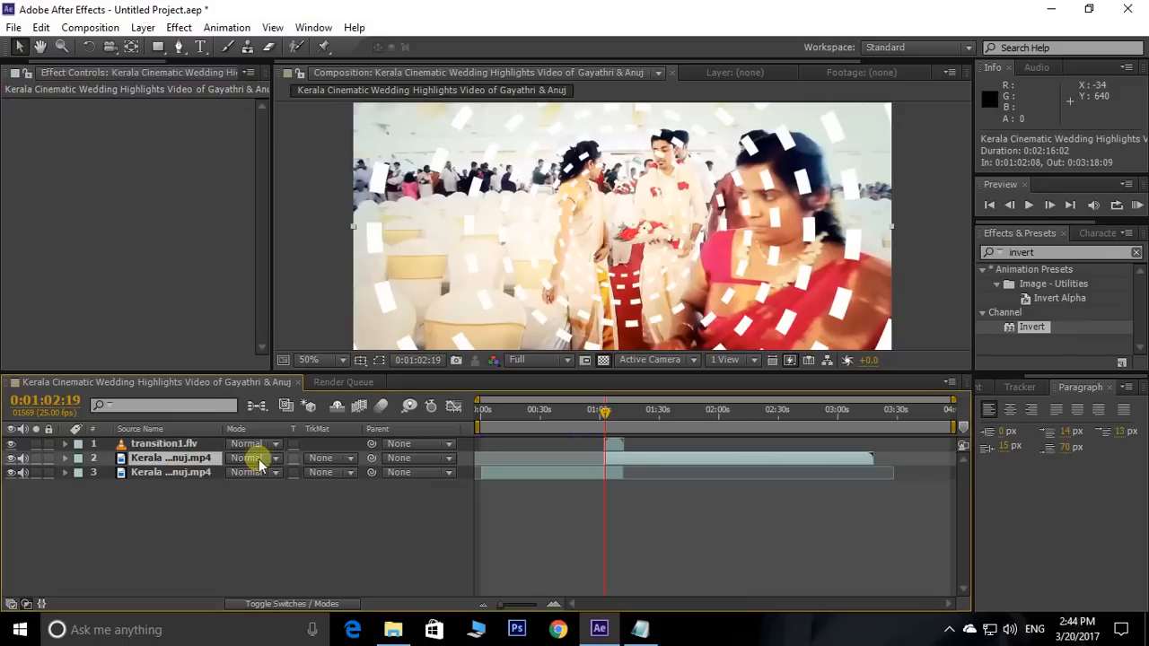
left_click(350, 460)
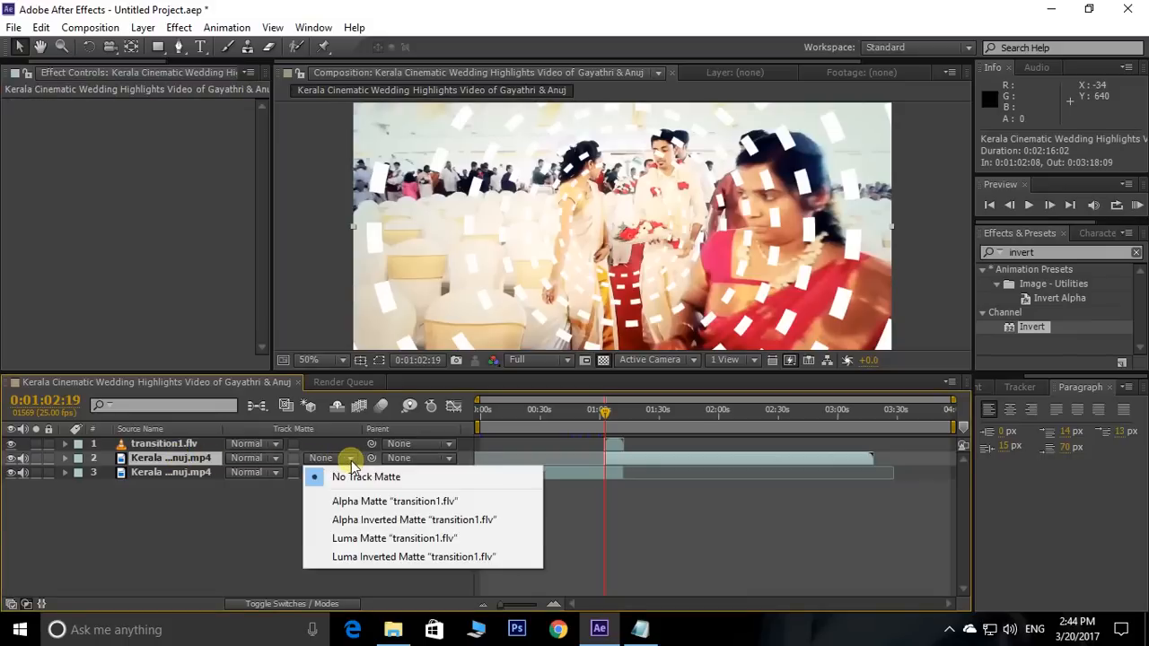
left_click(344, 540)
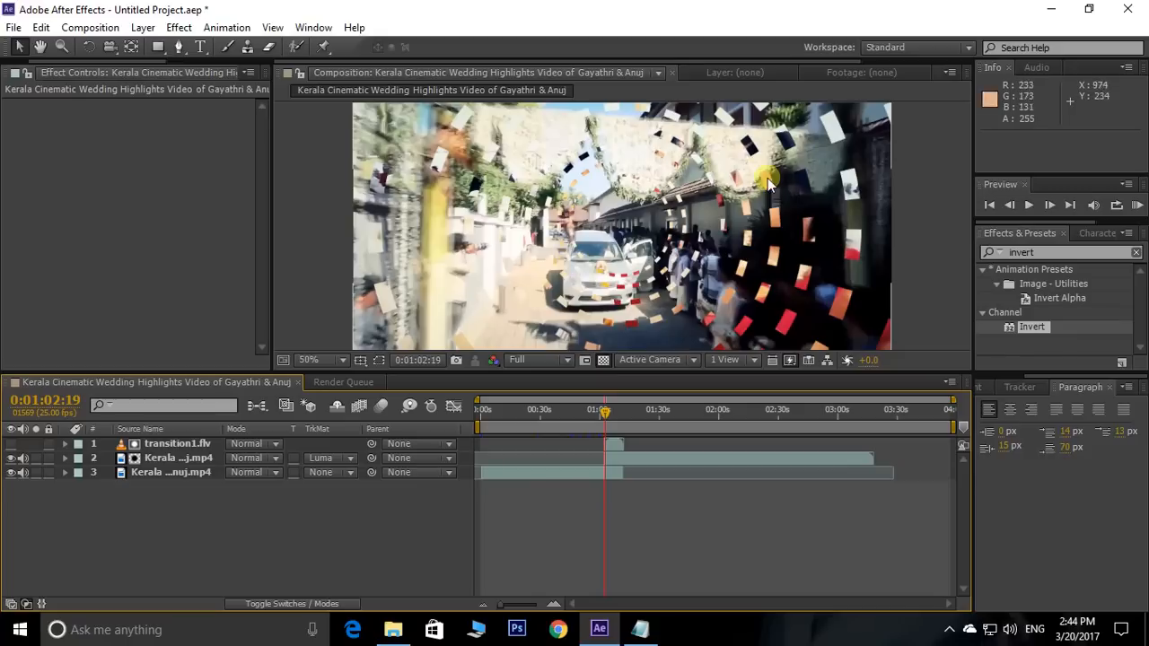
- Play back the matte transition between the two clips from just before the overlap
left_click_drag(603, 411, 598, 412)
key("space")
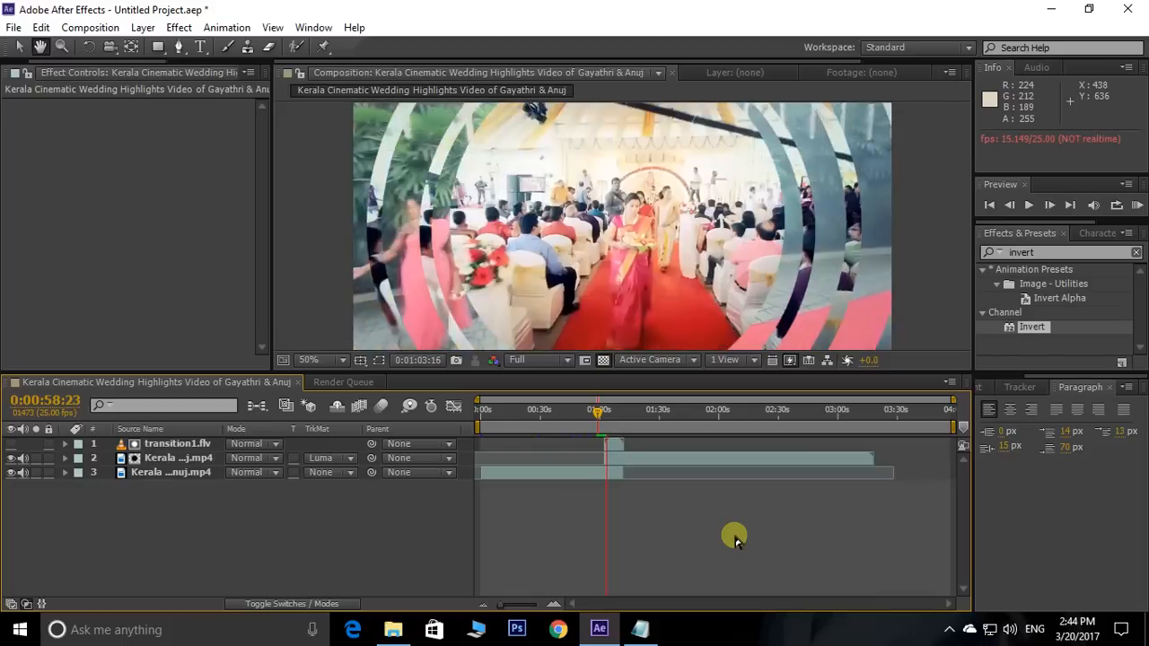
key("space")
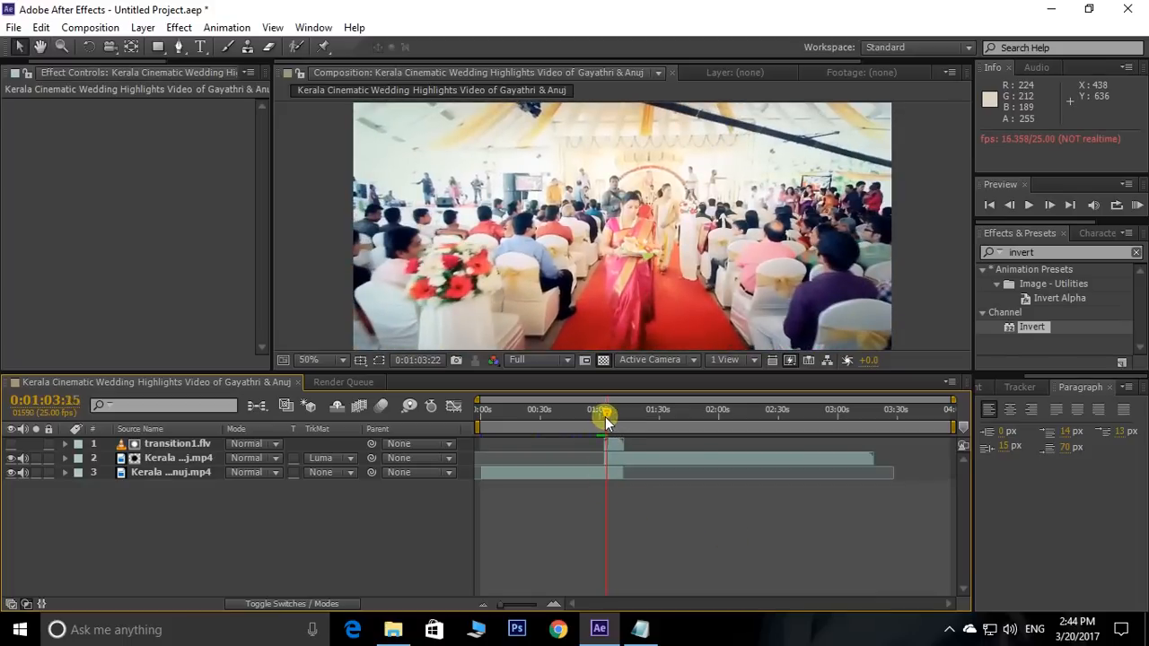
left_click_drag(607, 418, 602, 417)
key("space")
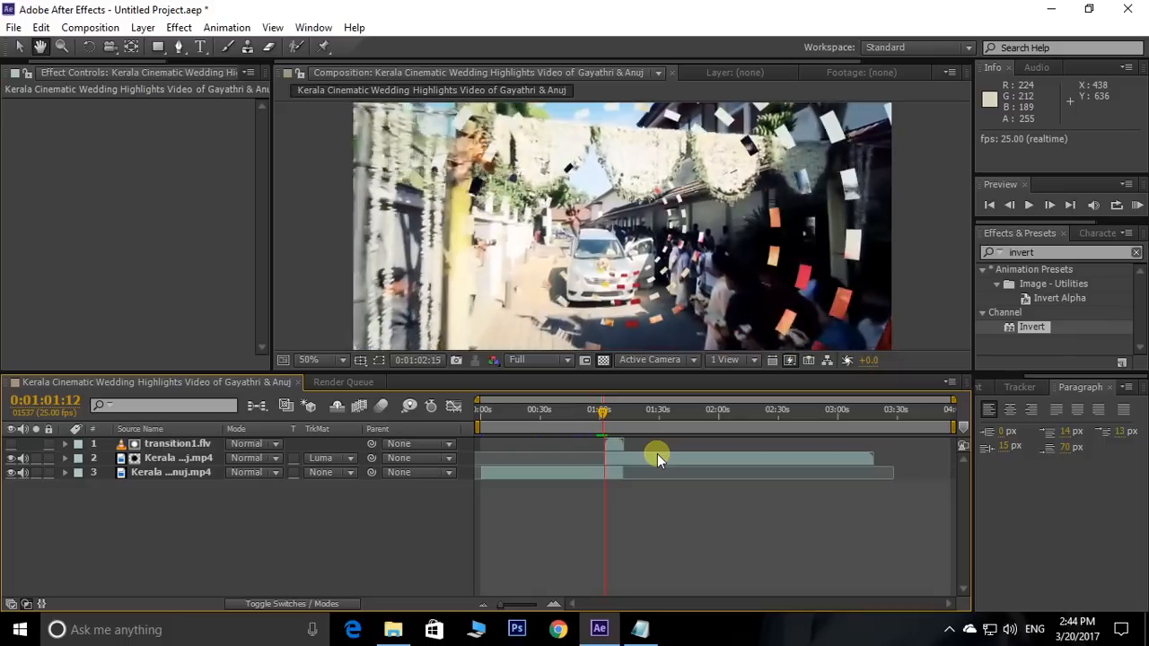
- Replace the transition1.flv layer with transition2.flv starting at 0:01:02:08, and set the current time to 0:01:06:14
left_click(622, 444)
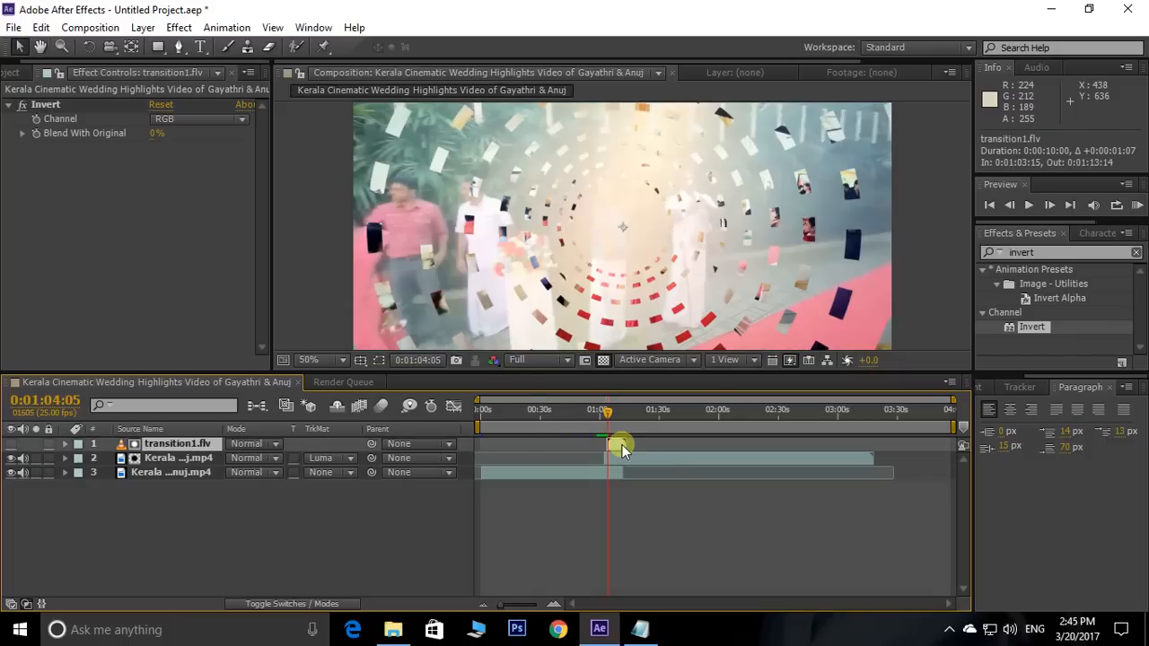
key("Delete")
left_click(28, 68)
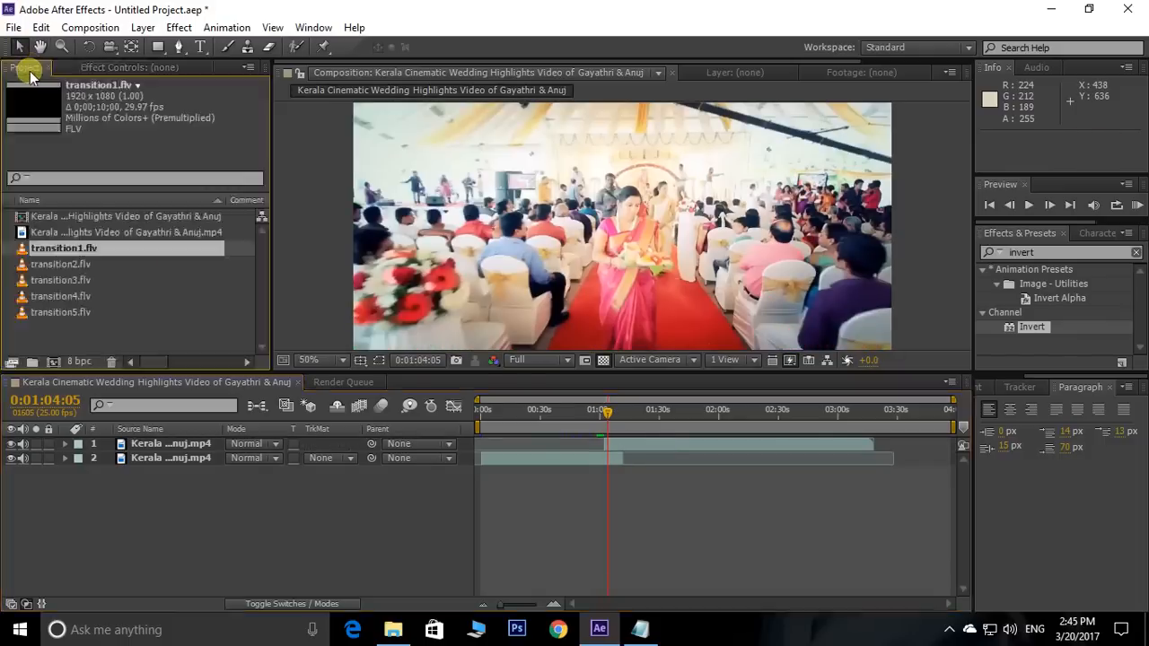
left_click(167, 335)
left_click(28, 267)
left_click_drag(29, 273, 222, 440)
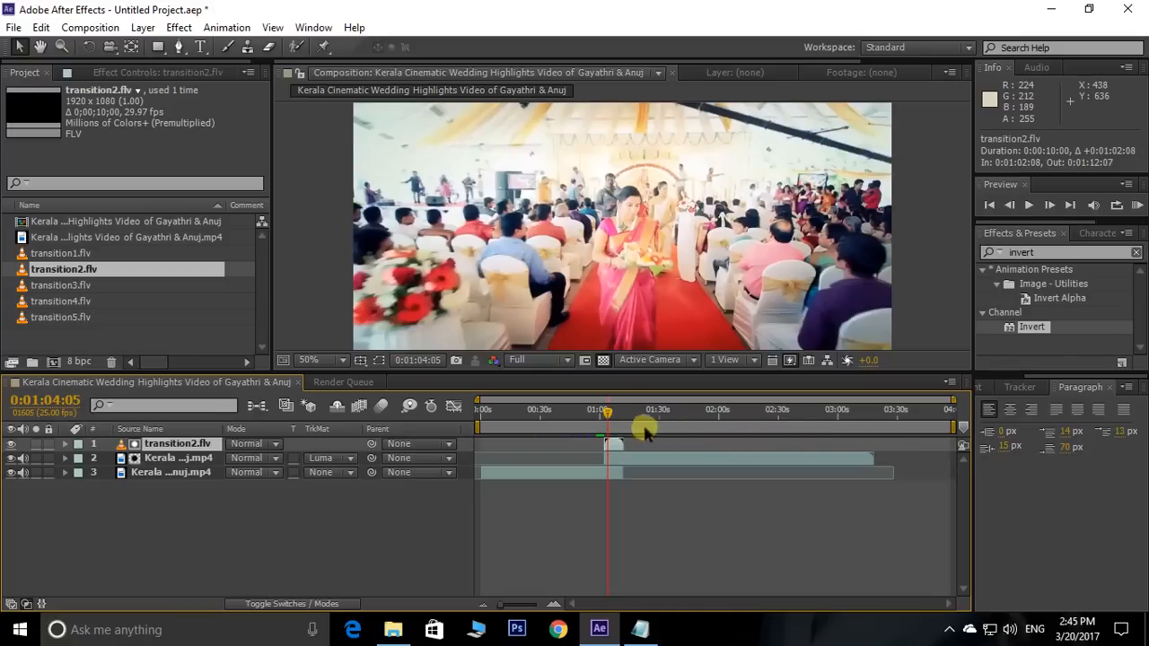
left_click(612, 413)
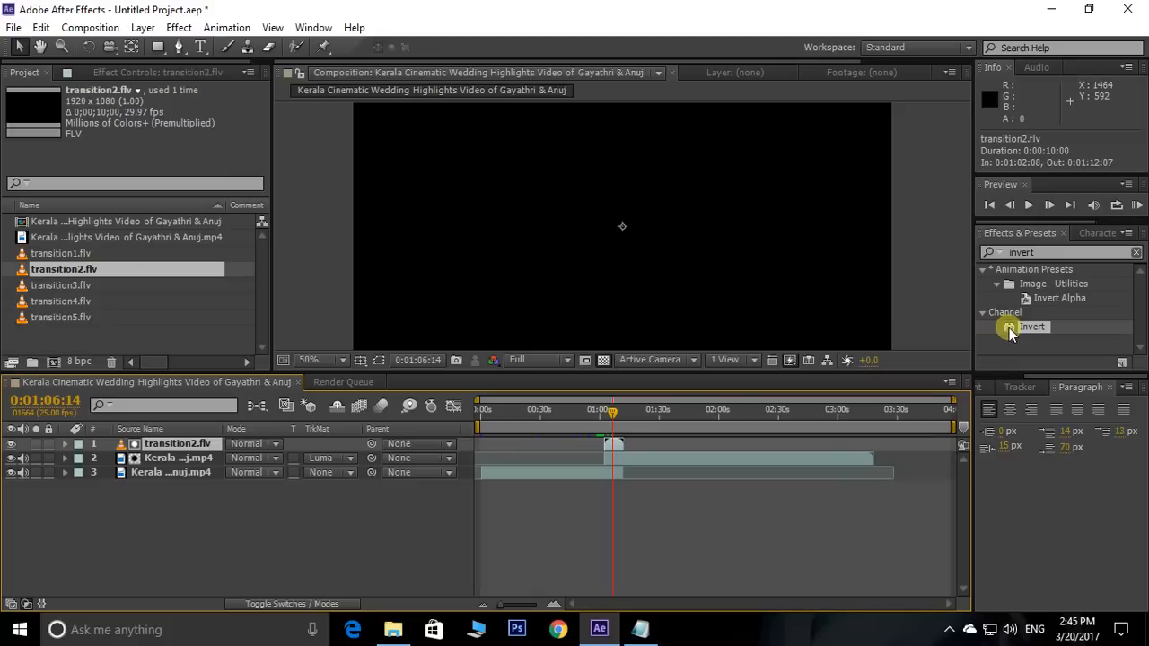
- Apply the Invert effect to the transition2.flv layer and preview it from 0:01:04:00
left_click_drag(1009, 327, 666, 243)
left_click_drag(613, 410, 607, 414)
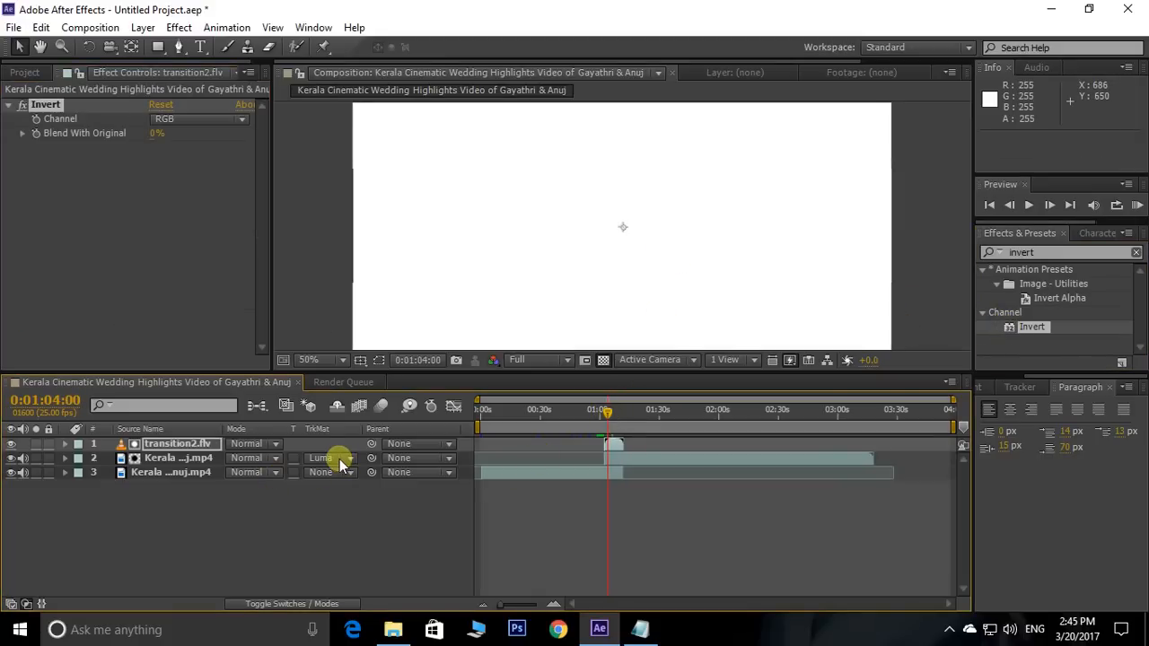
key("space")
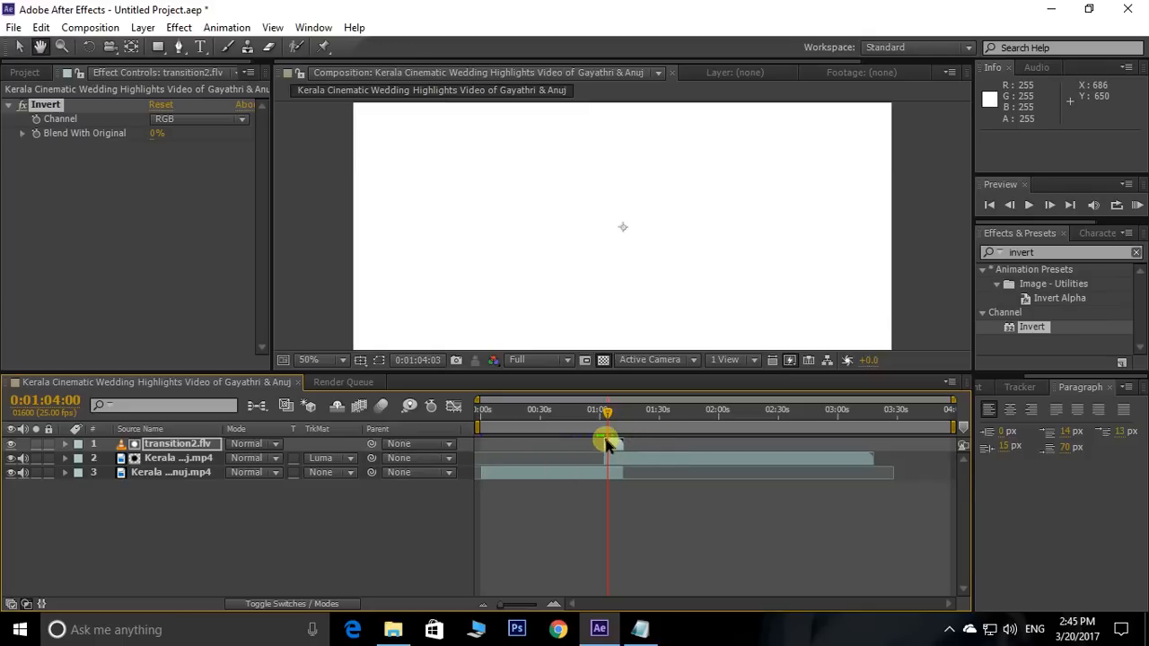
- Reset the track matte of the video layer below transition2.flv to none, and reassign it as Luma Matte "transition2.flv"
left_click(346, 456)
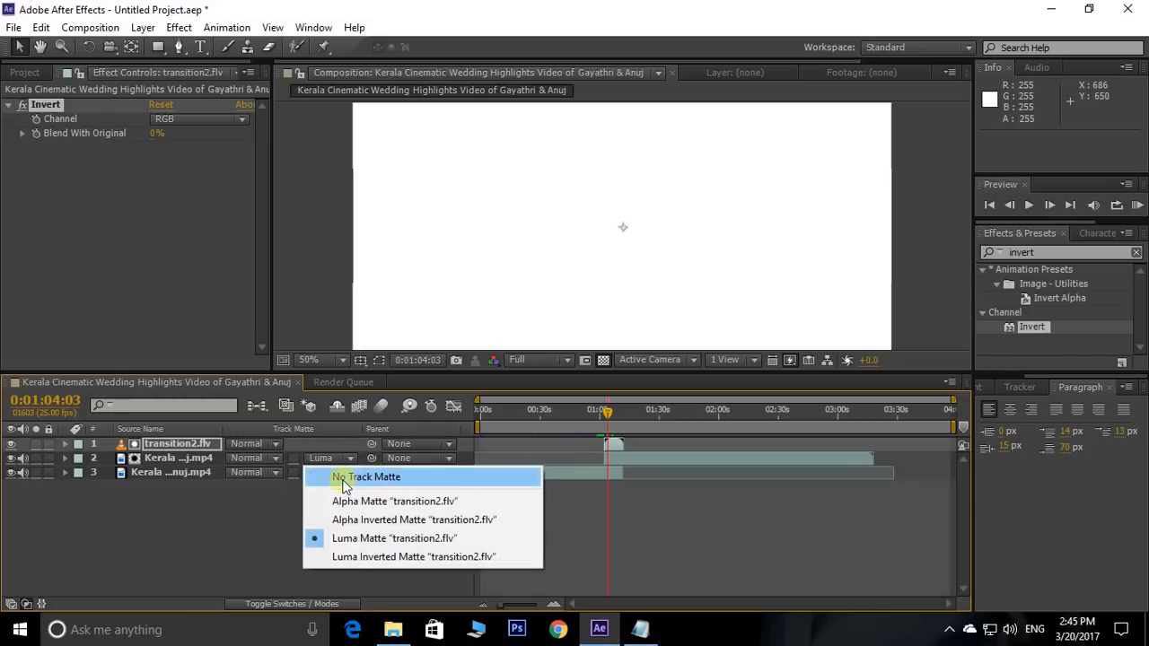
left_click(344, 476)
left_click(349, 456)
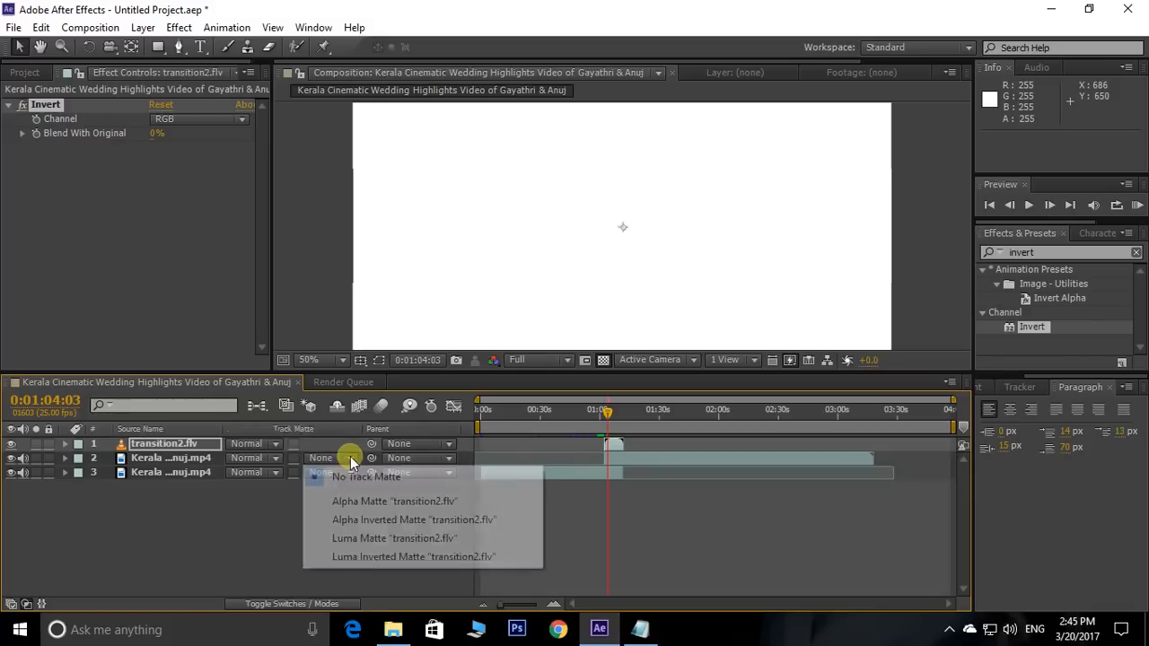
left_click(362, 539)
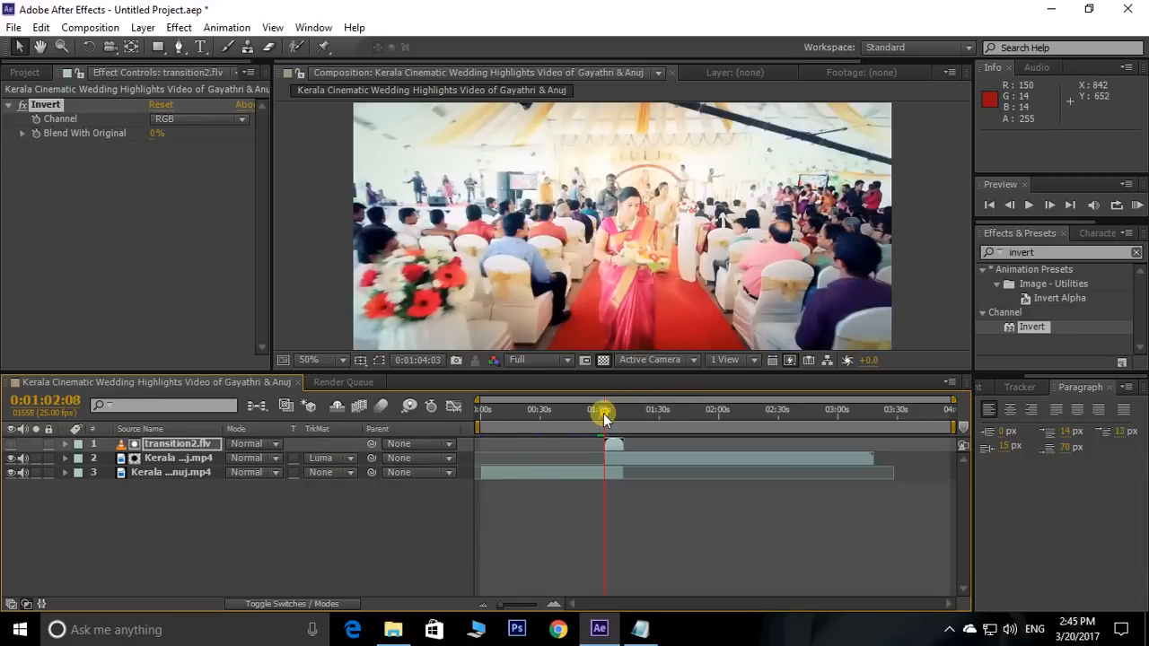
- Play back the transition2.flv matte transition, also with the composition view maximized
key("space")
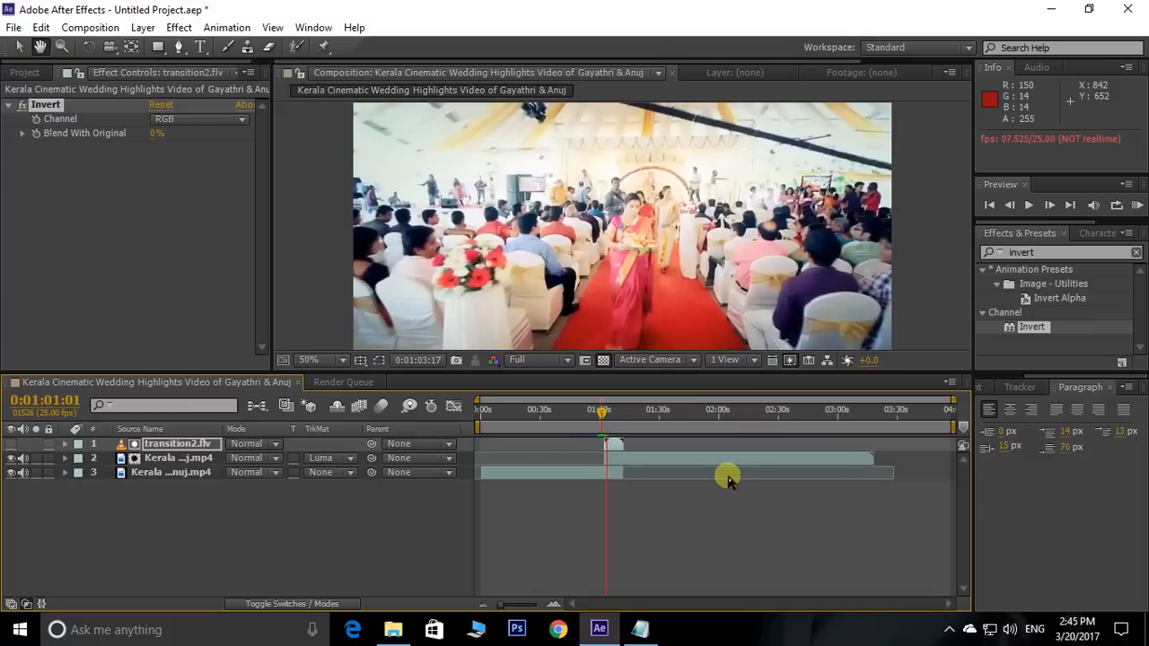
key("space")
key("grave")
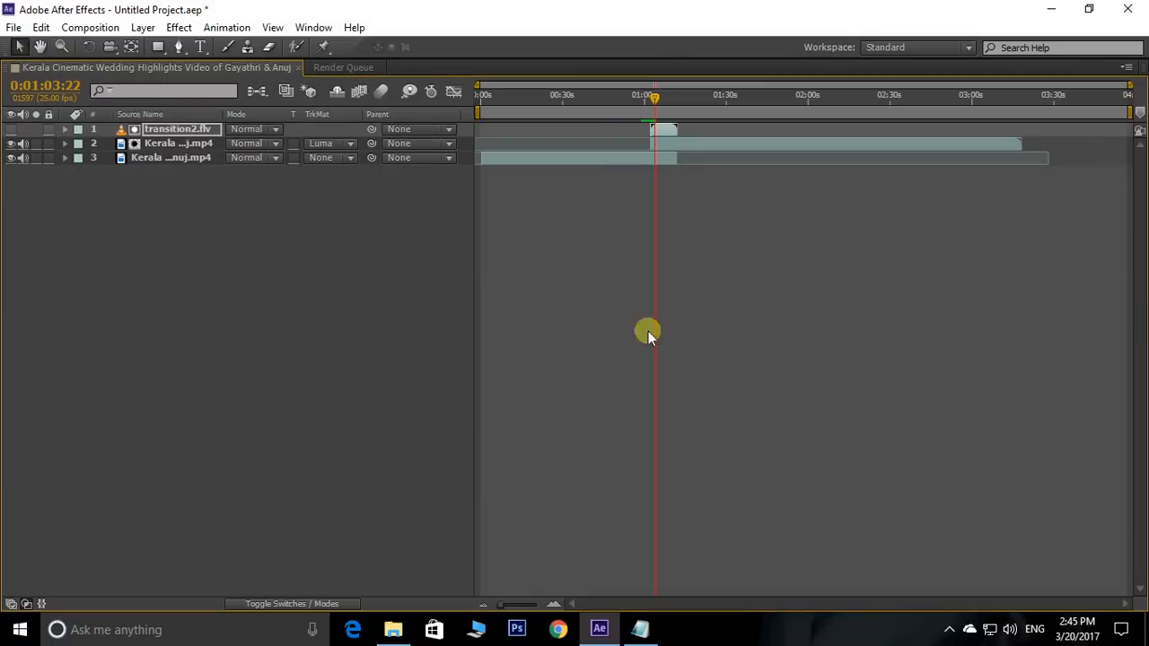
key("grave")
key("grave")
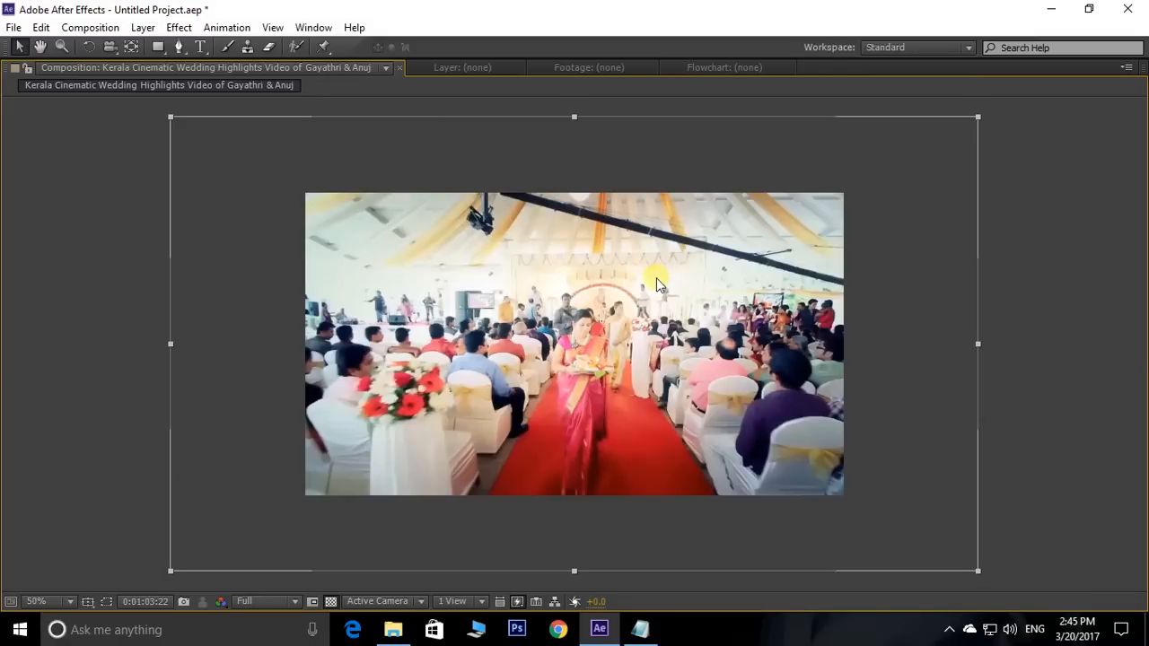
key("space")
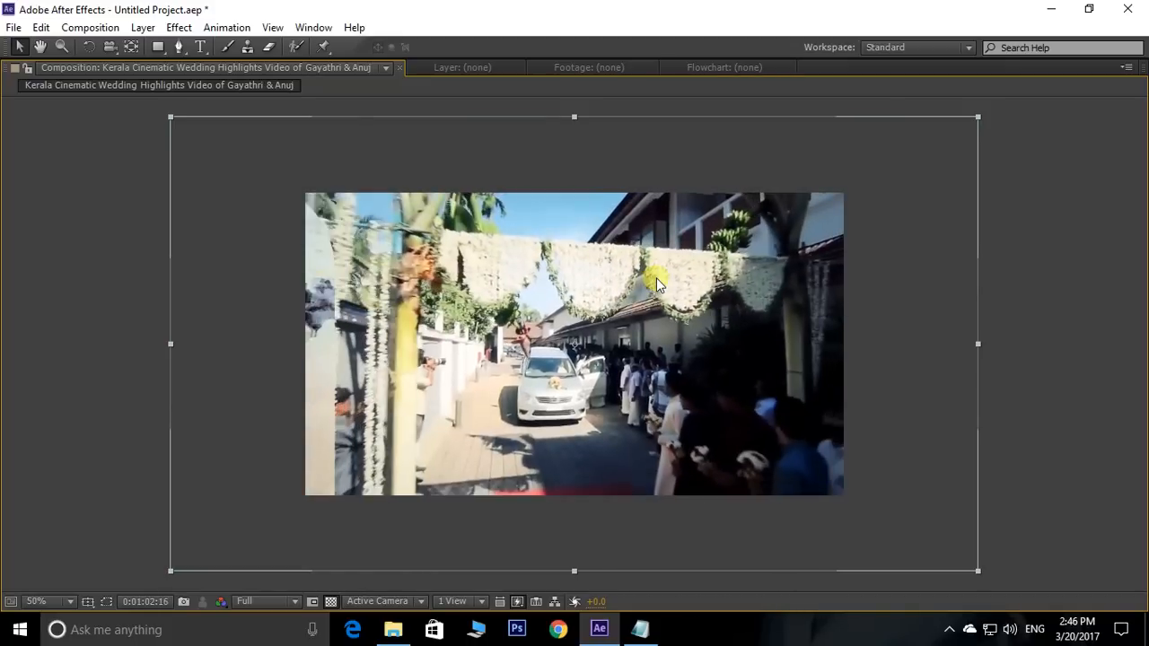
key("grave")
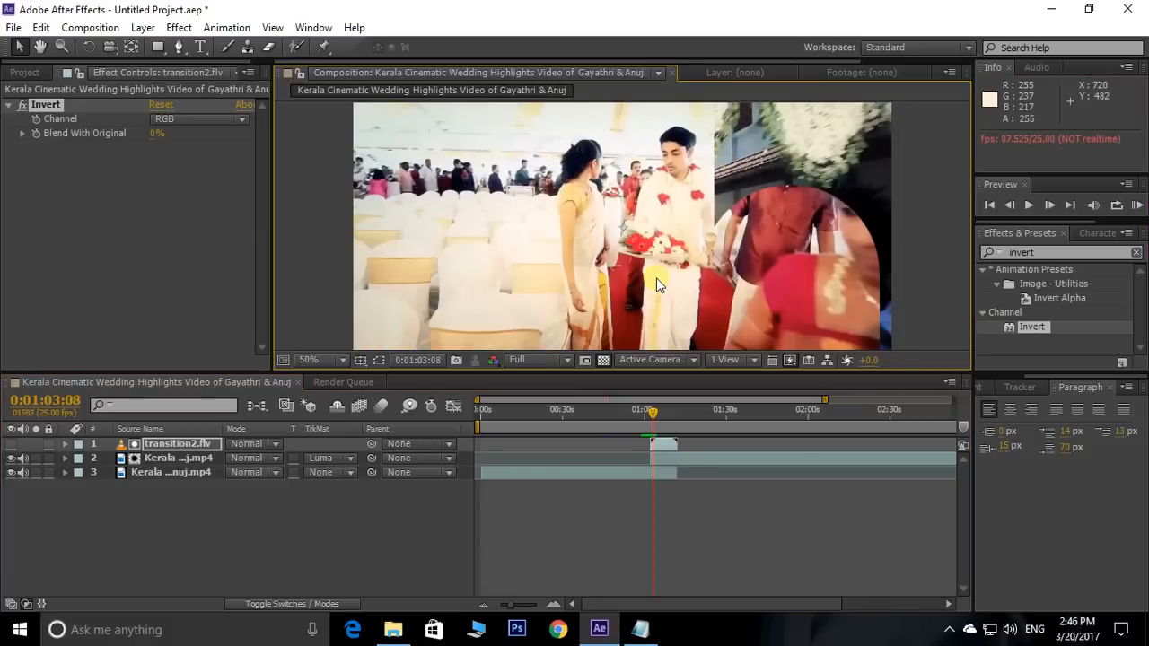
- Time-stretch the transition2.flv layer by a factor of 200, holding the layer in-point
left_click(669, 446)
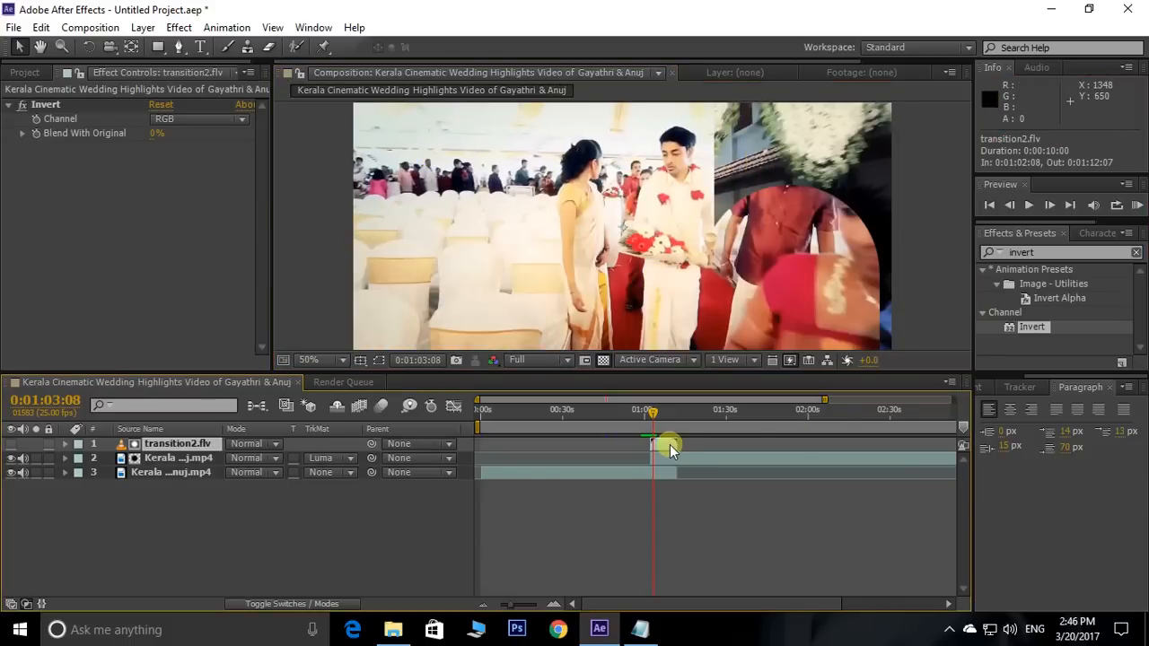
right_click(666, 444)
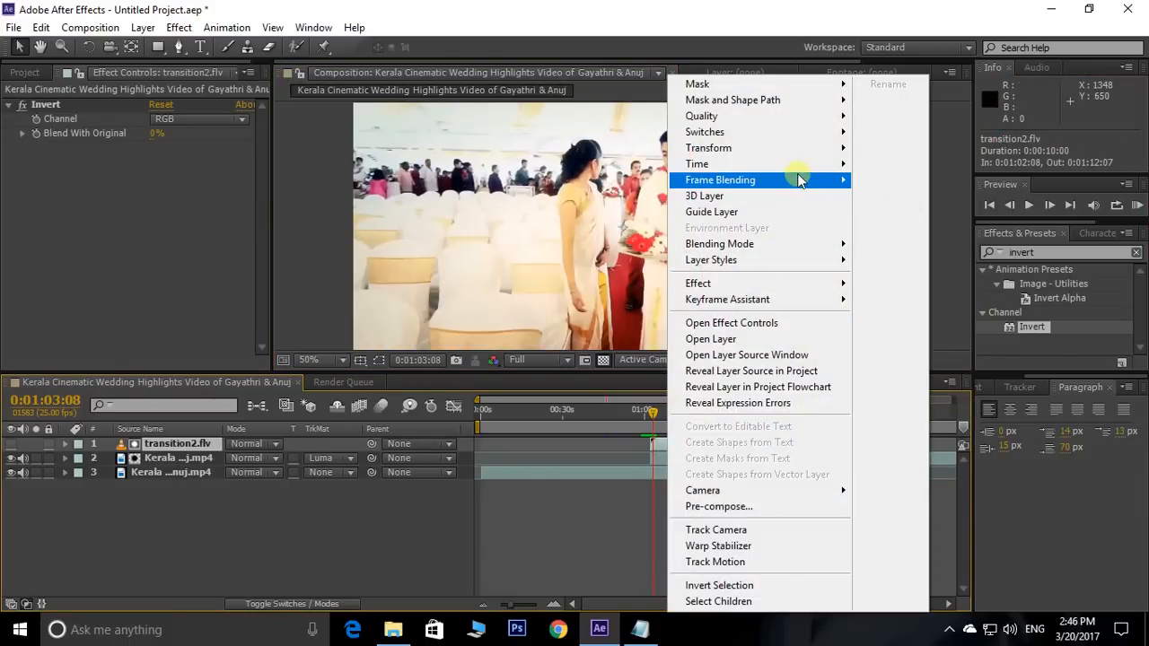
mouse_move(796, 173)
left_click(908, 203)
left_click_drag(768, 257, 646, 262)
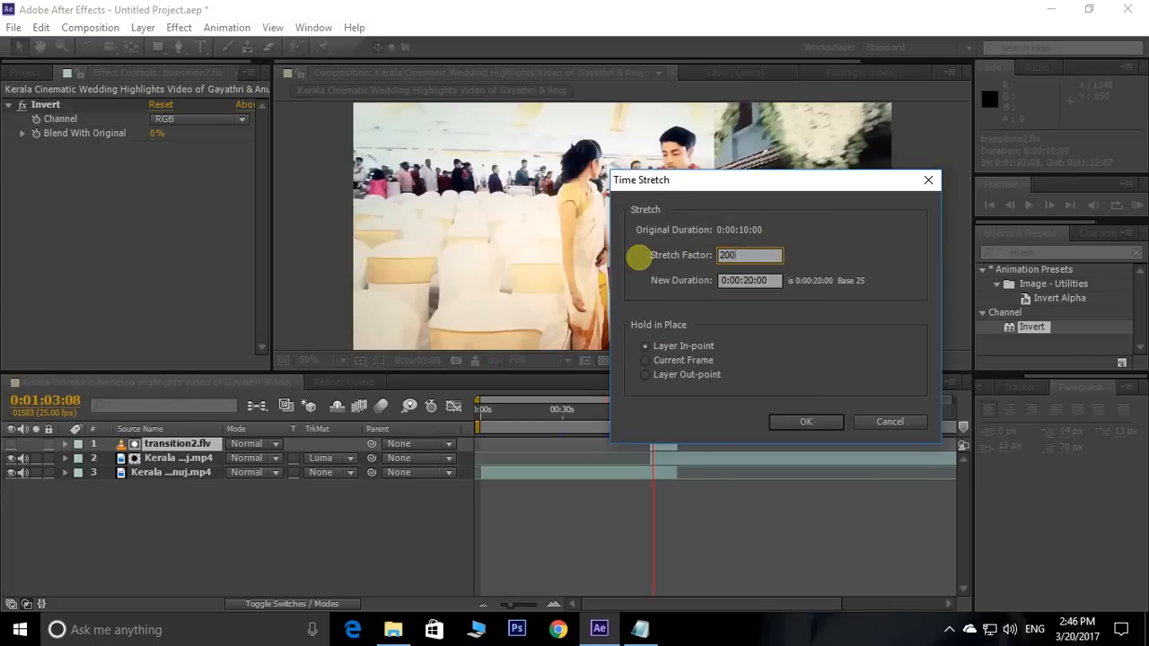
left_click(813, 425)
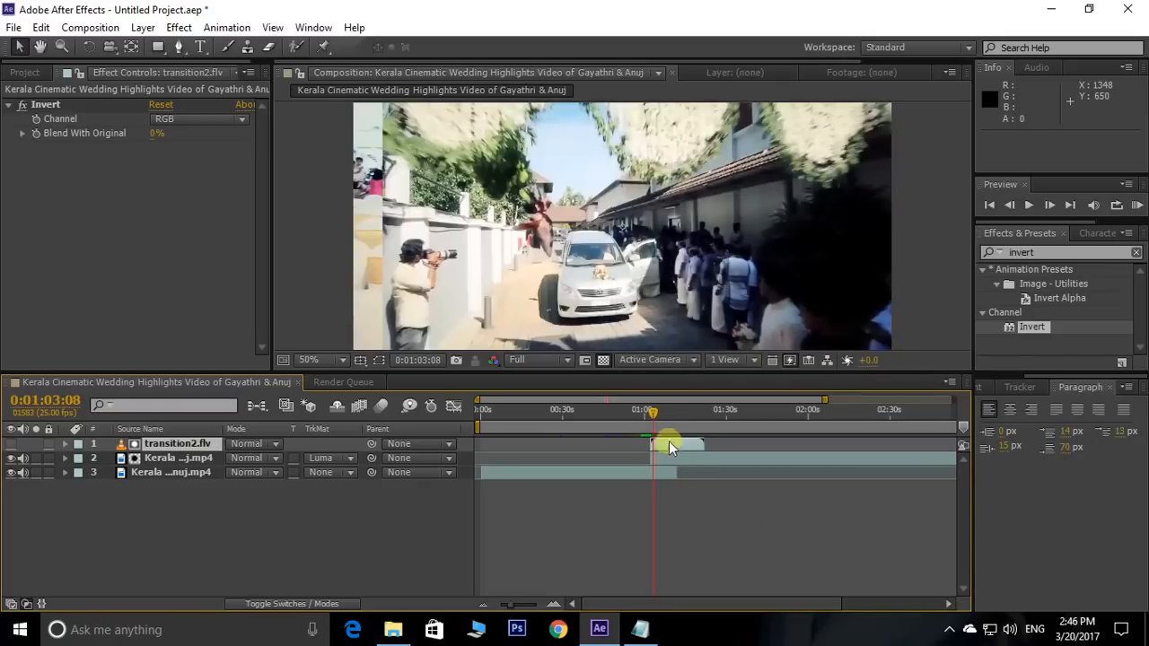
- Play back the slowed transition from just before the overlap, with the composition view zoomed out to 25%
left_click_drag(651, 414, 644, 414)
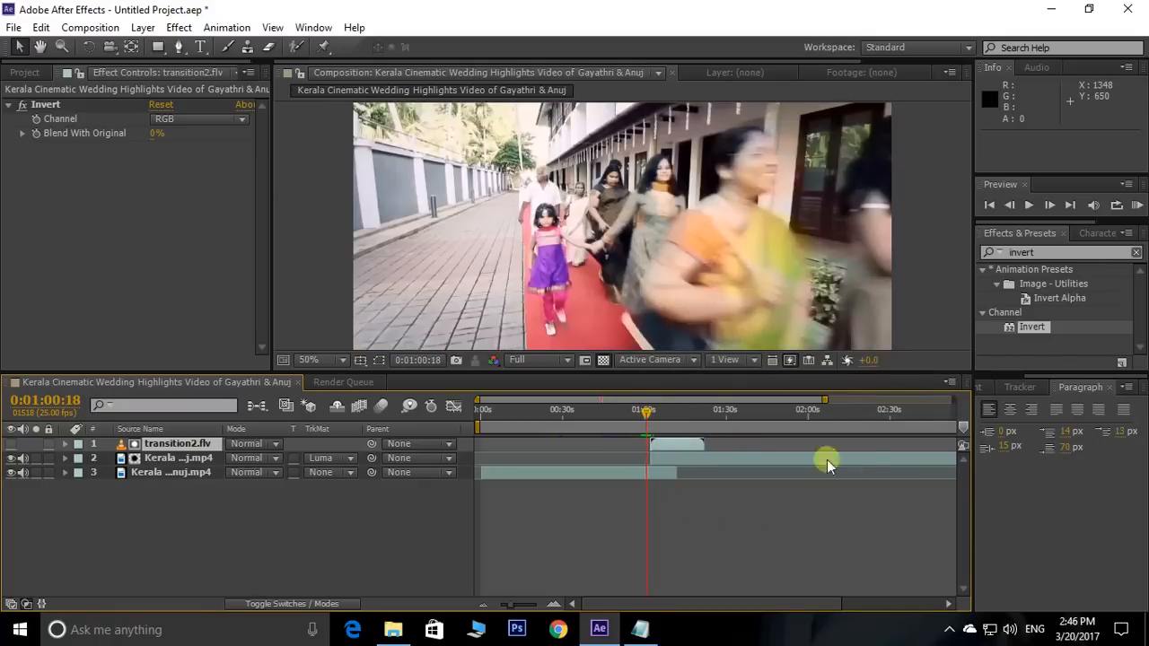
key("space")
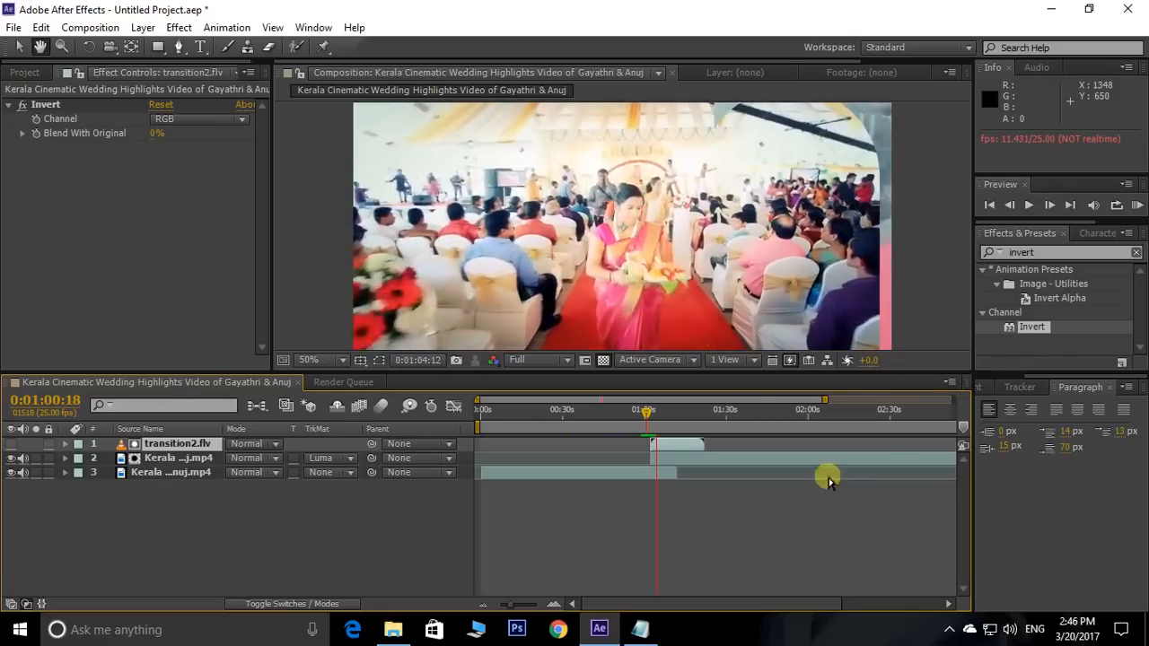
scroll(736, 282, "down", 2)
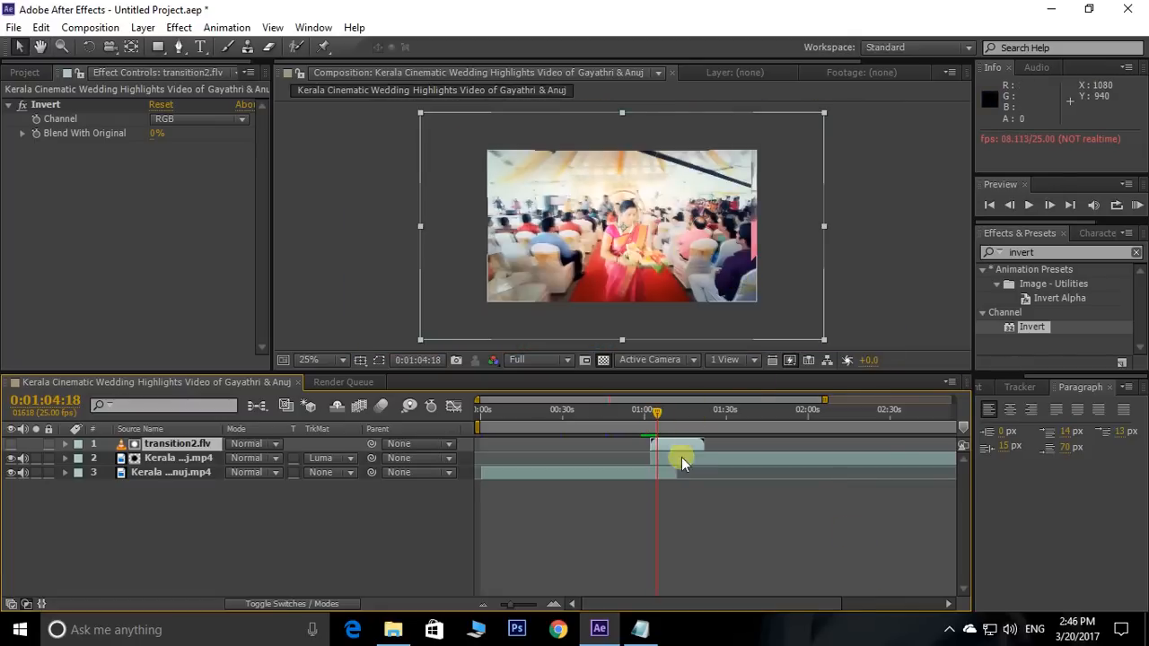
key("space")
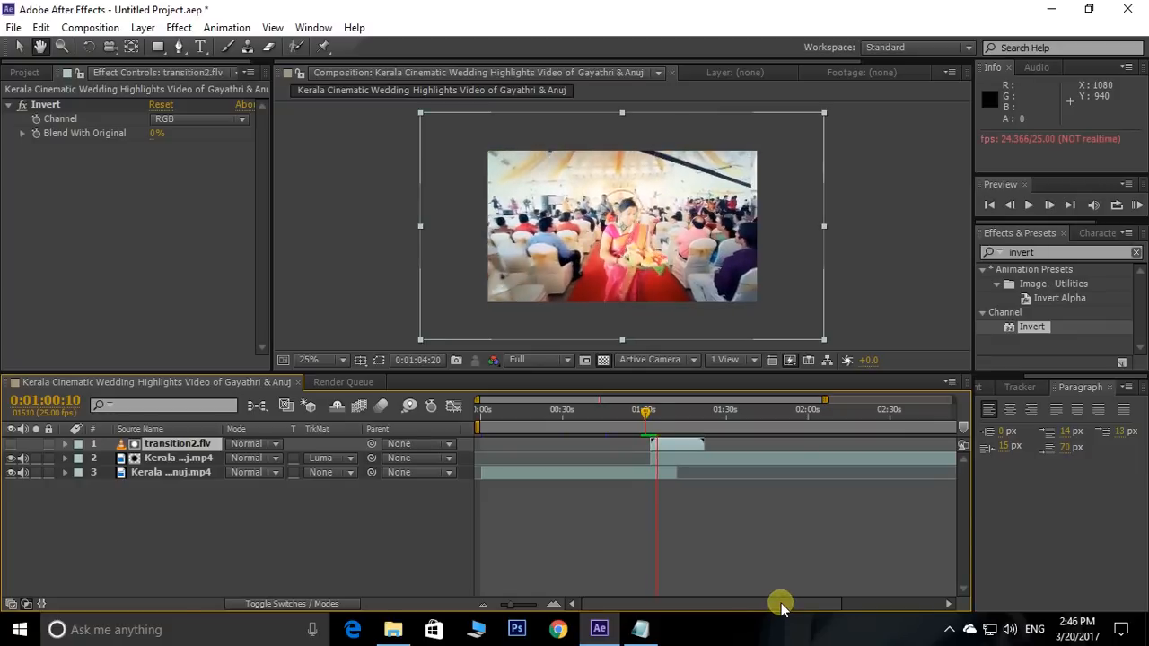
key("space")
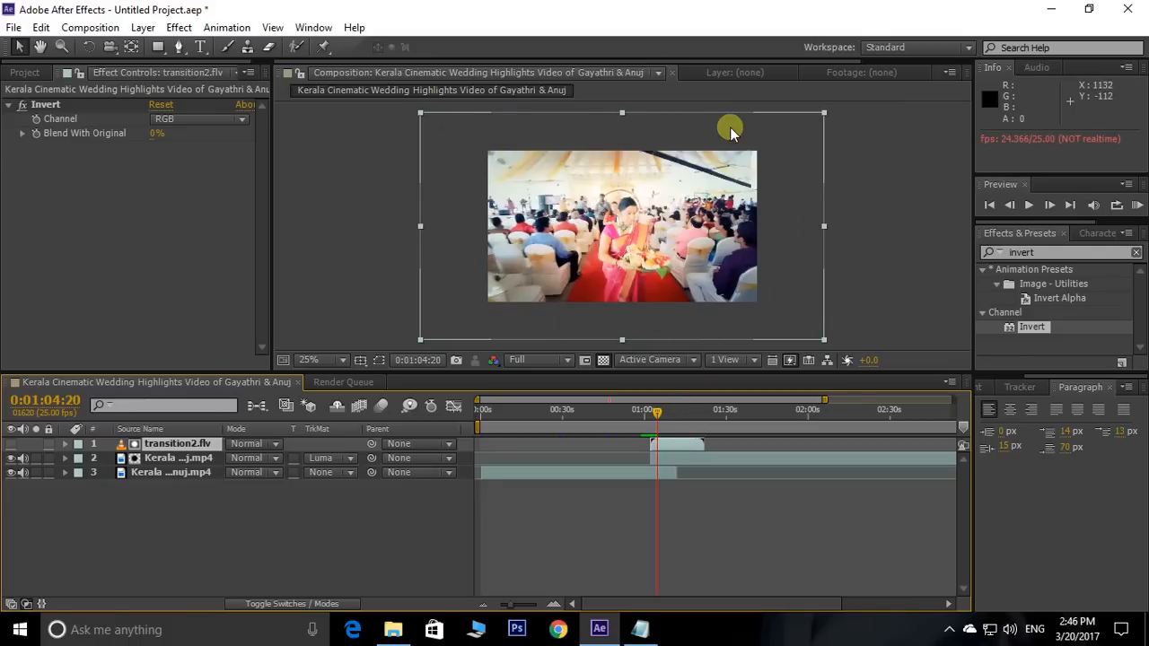
- Fit the transition2.flv layer to the composition size and play back the transition from 0:01:01:01
left_click(689, 444)
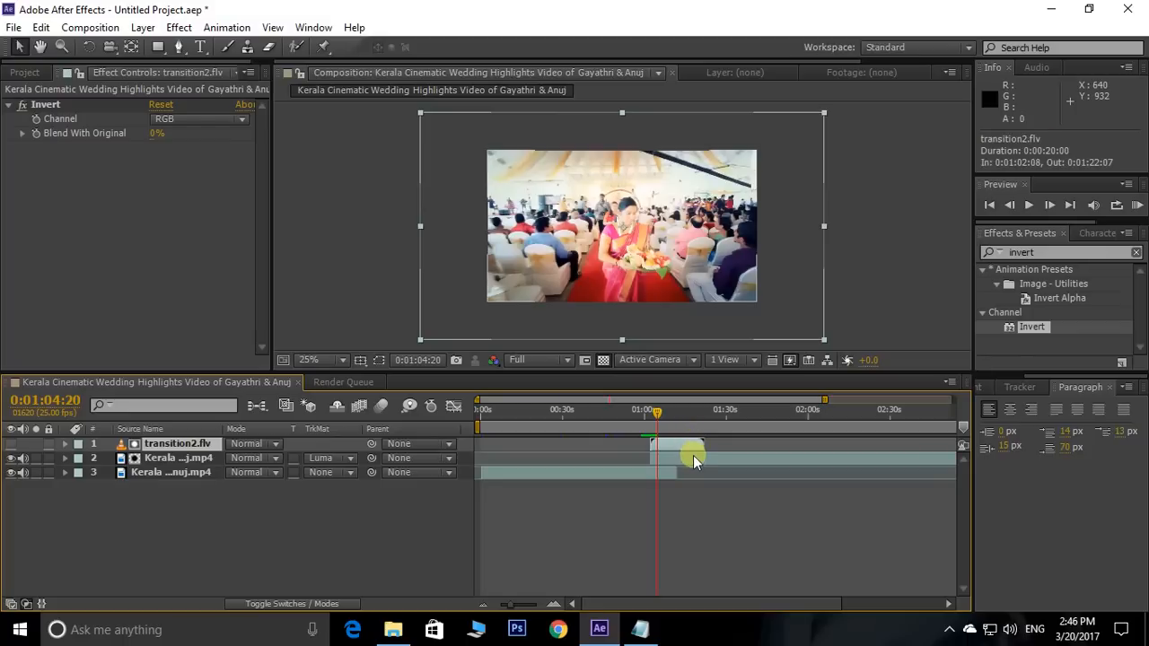
key("ctrl+alt+f")
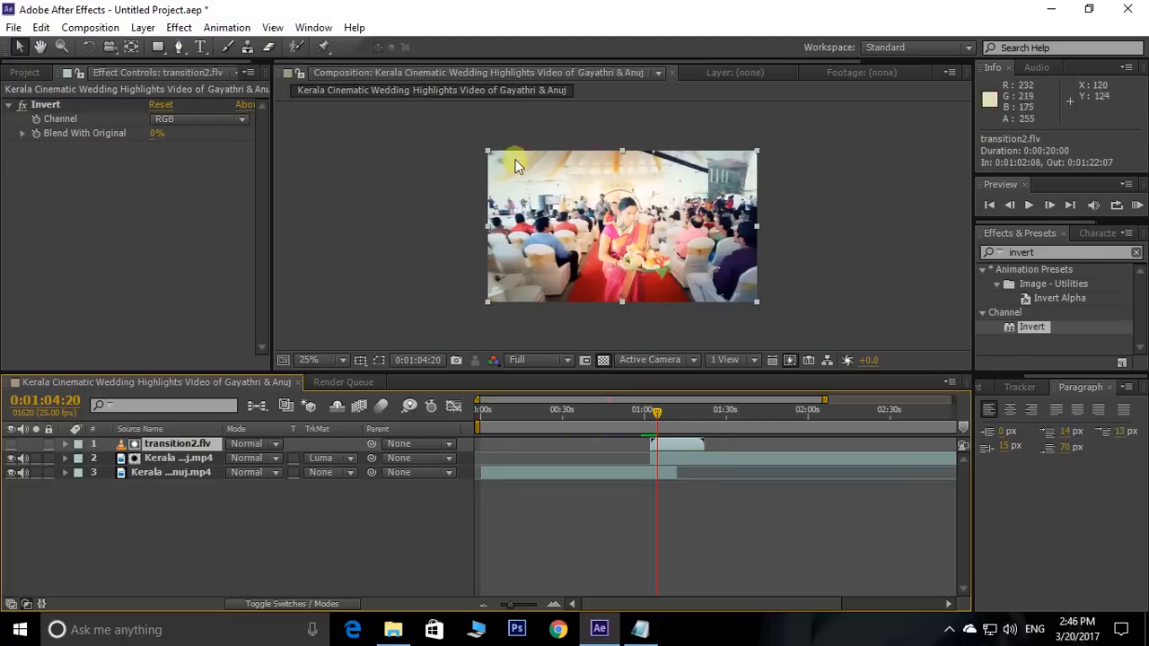
left_click(647, 411)
key("space")
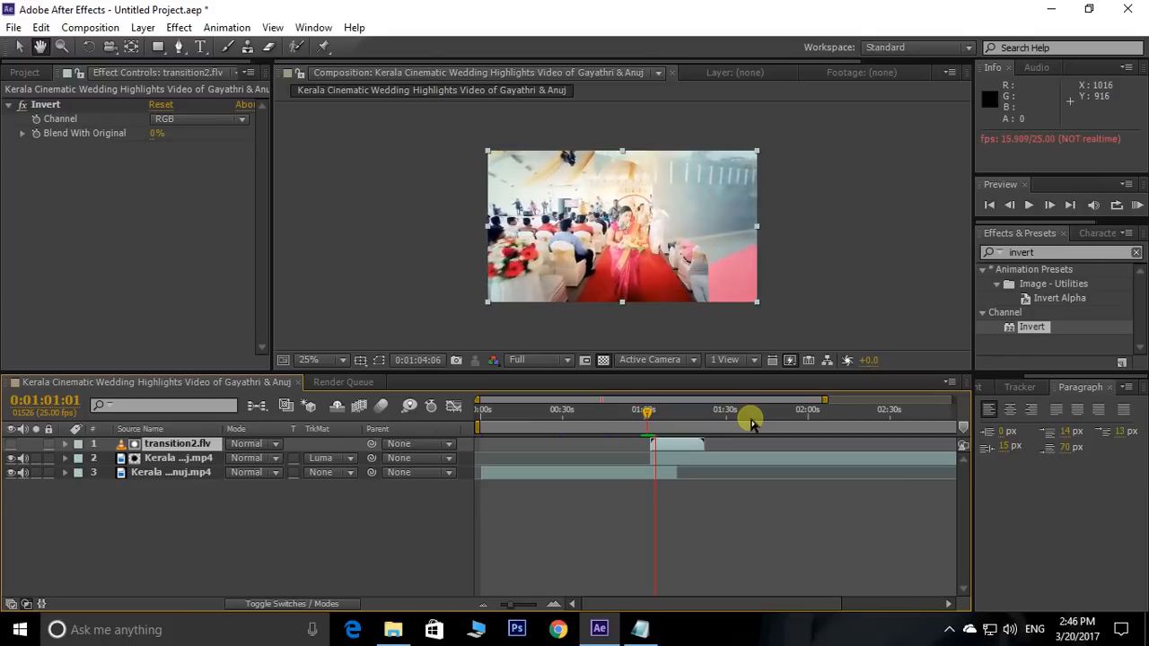
key("space")
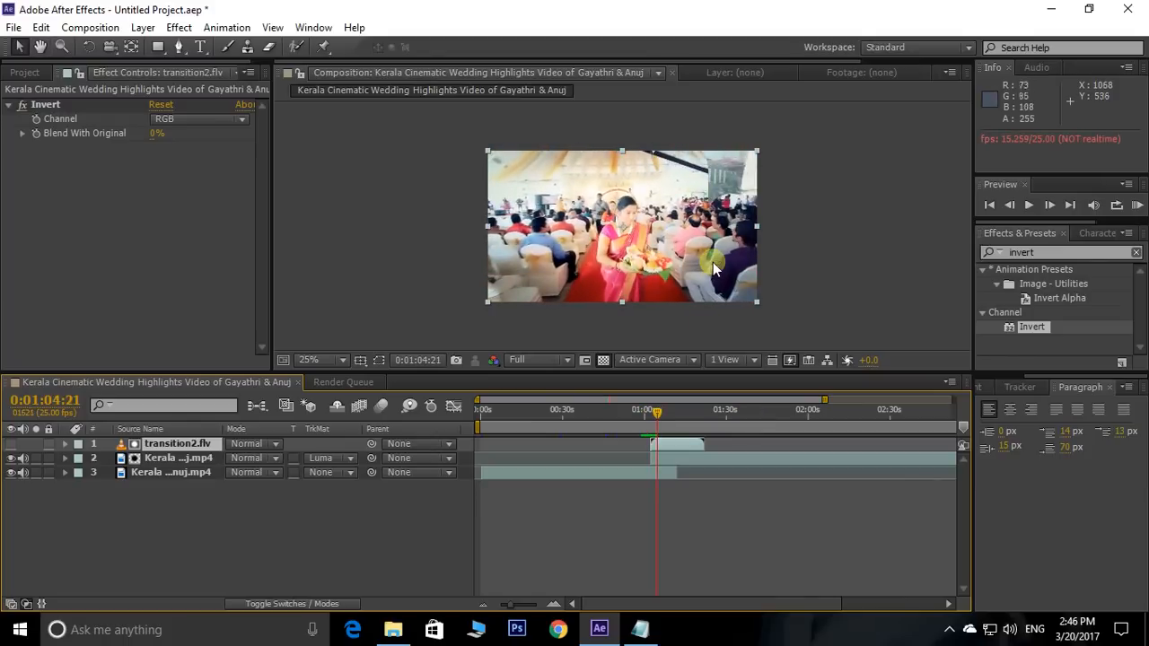
- Delete the transition2.flv layer and add transition3.flv as the top layer above both video clips
left_click(188, 442)
key("Delete")
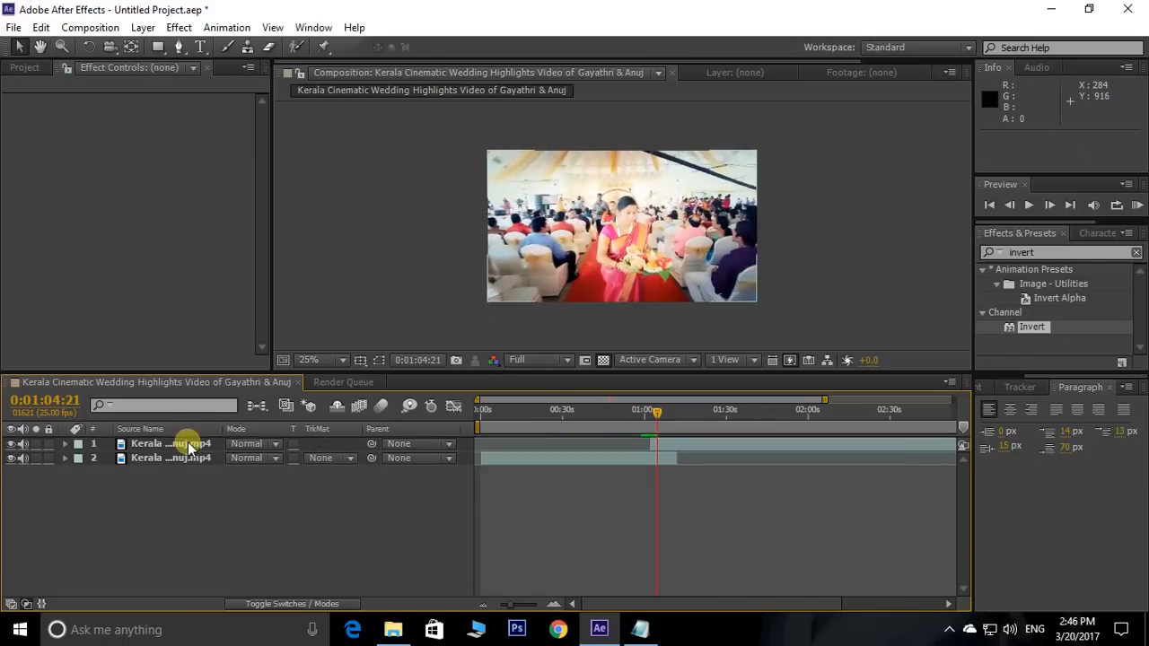
left_click(30, 71)
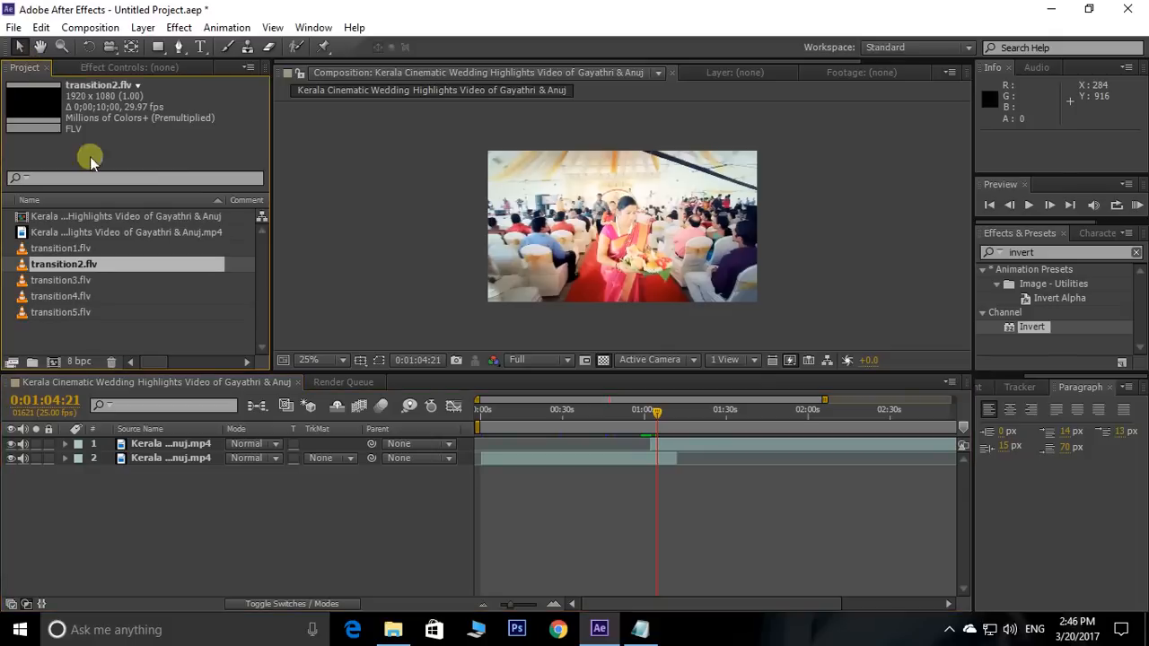
left_click(165, 318)
left_click(57, 280)
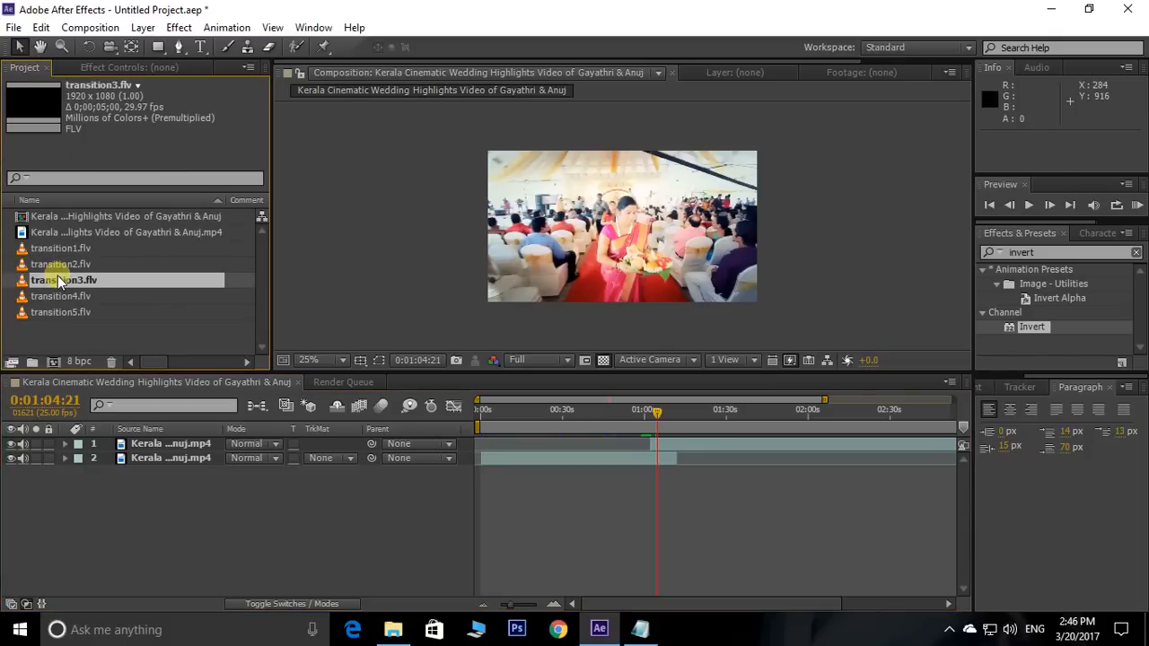
left_click_drag(59, 276, 144, 443)
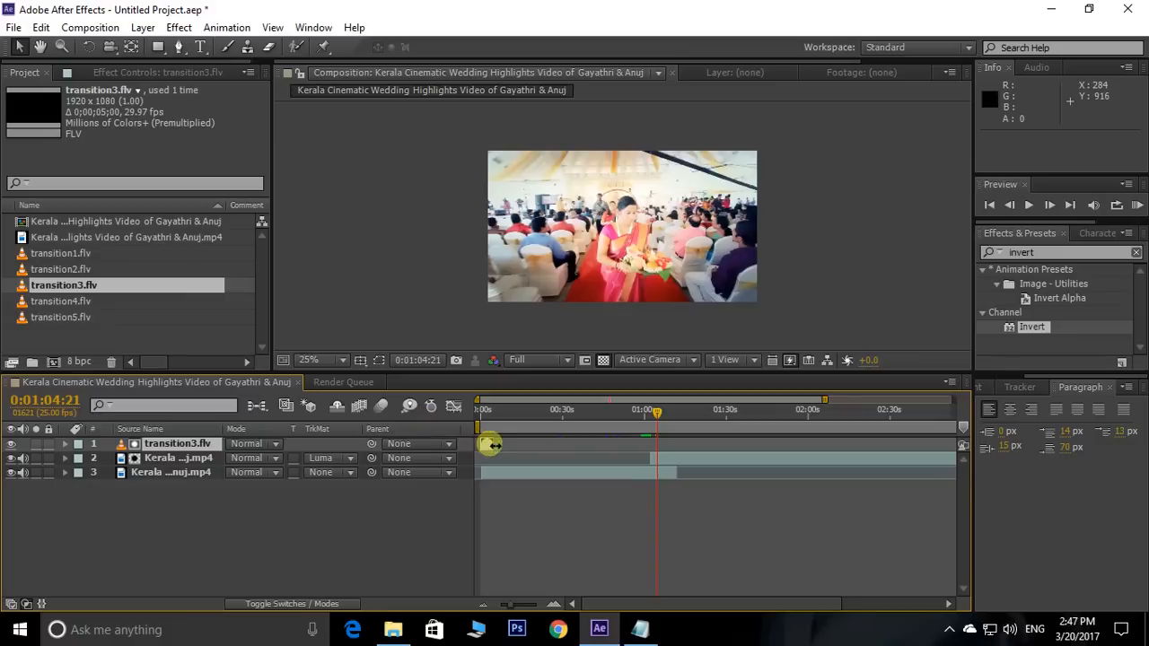
- Move the transition3.flv layer to start at 0:01:02:06 and fit it to the composition size
left_click_drag(487, 449, 603, 449)
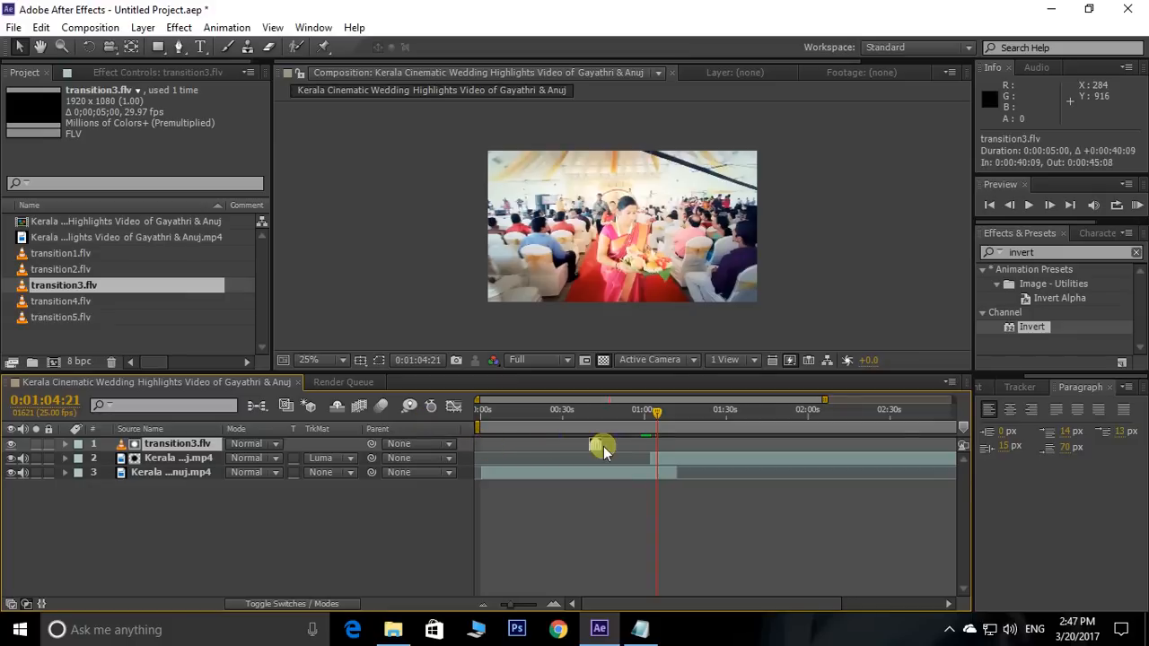
left_click(657, 447)
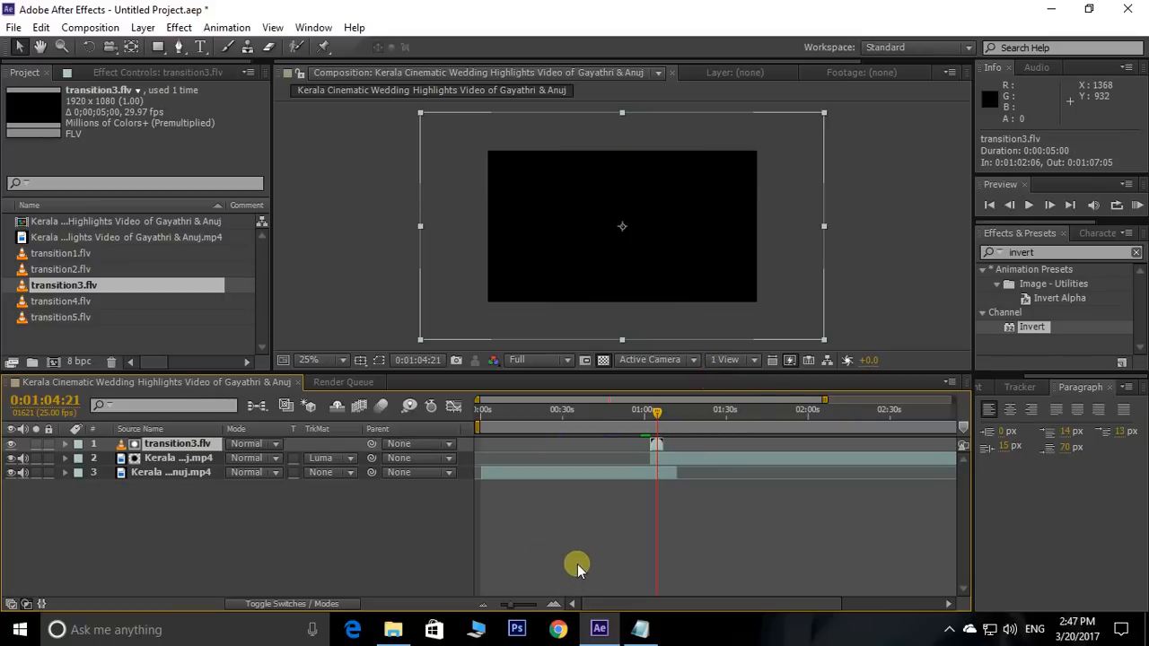
key("ctrl+alt+f")
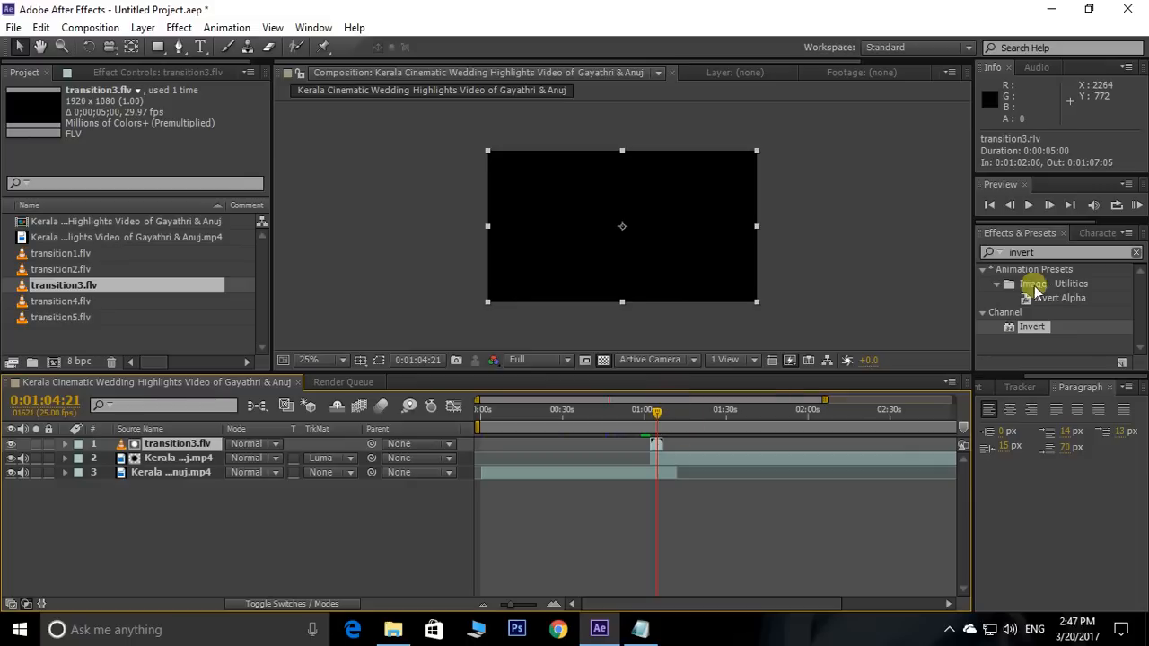
- Apply the Invert effect to the transition3.flv layer and reassign the video layer below it as Luma Matte "transition3.flv"
left_click_drag(1012, 334, 620, 243)
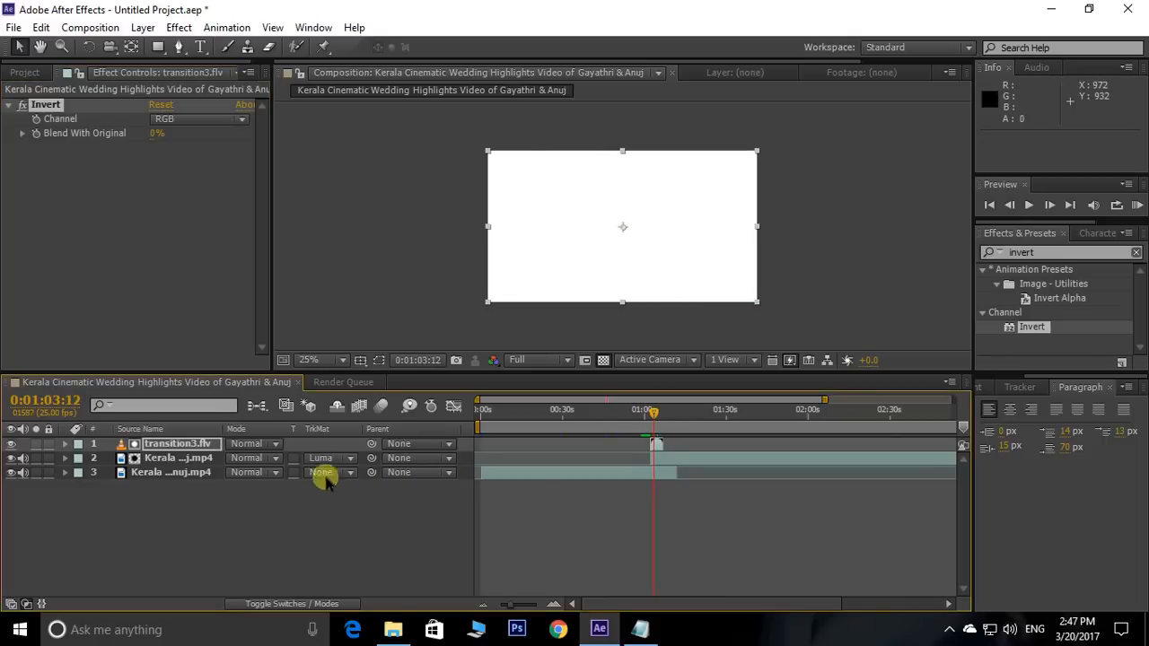
left_click(330, 458)
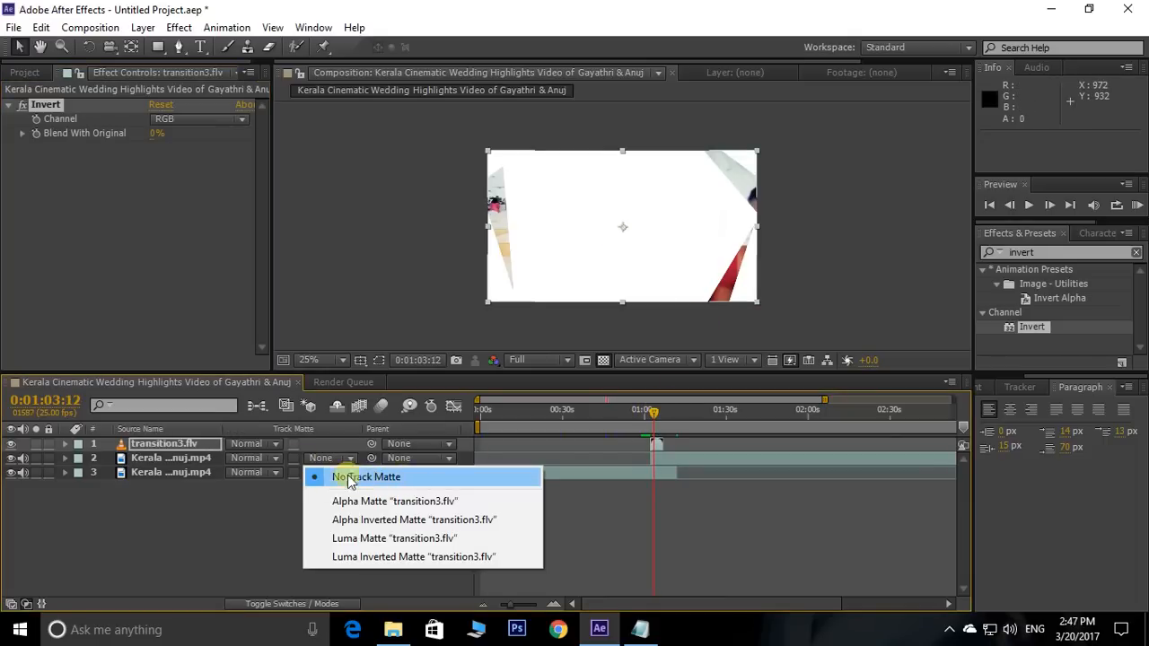
left_click(348, 480)
left_click(333, 458)
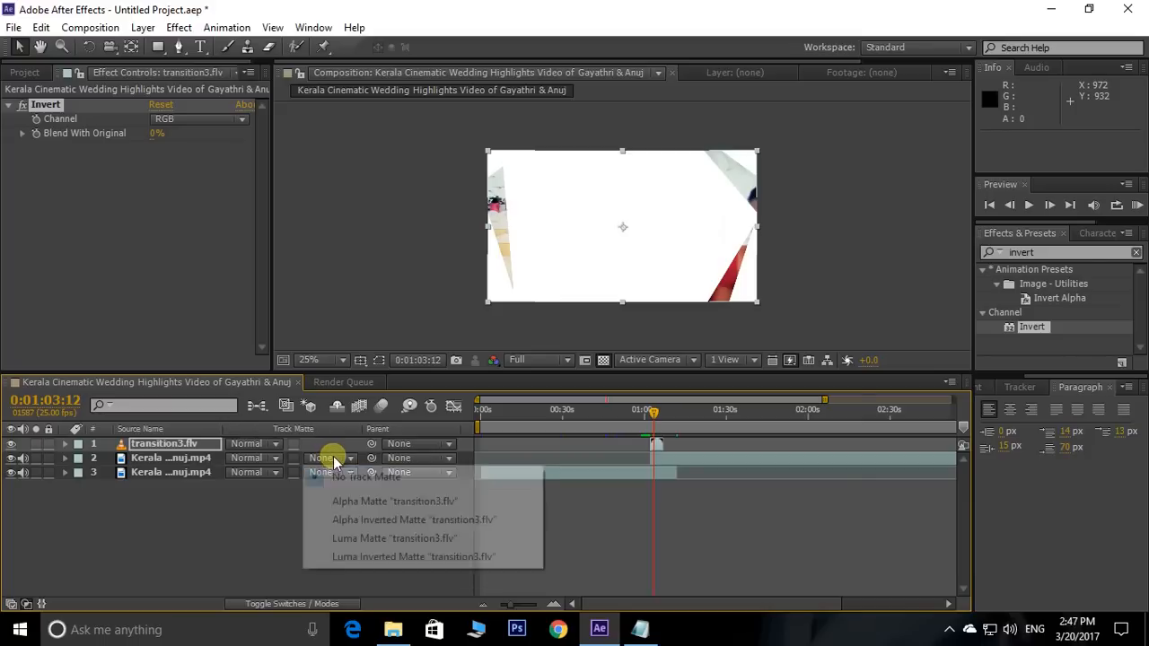
left_click(374, 538)
- Play back the transition3.flv matte transition from 0:01:01:16
left_click_drag(656, 406, 648, 415)
key("space")
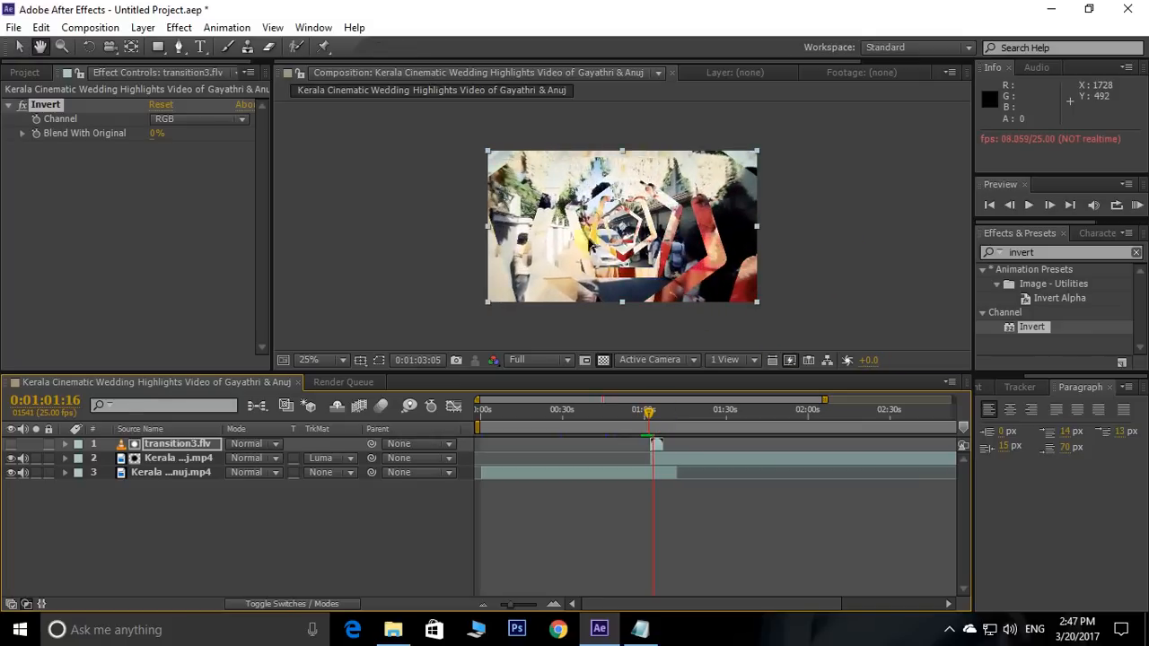
left_click(677, 417)
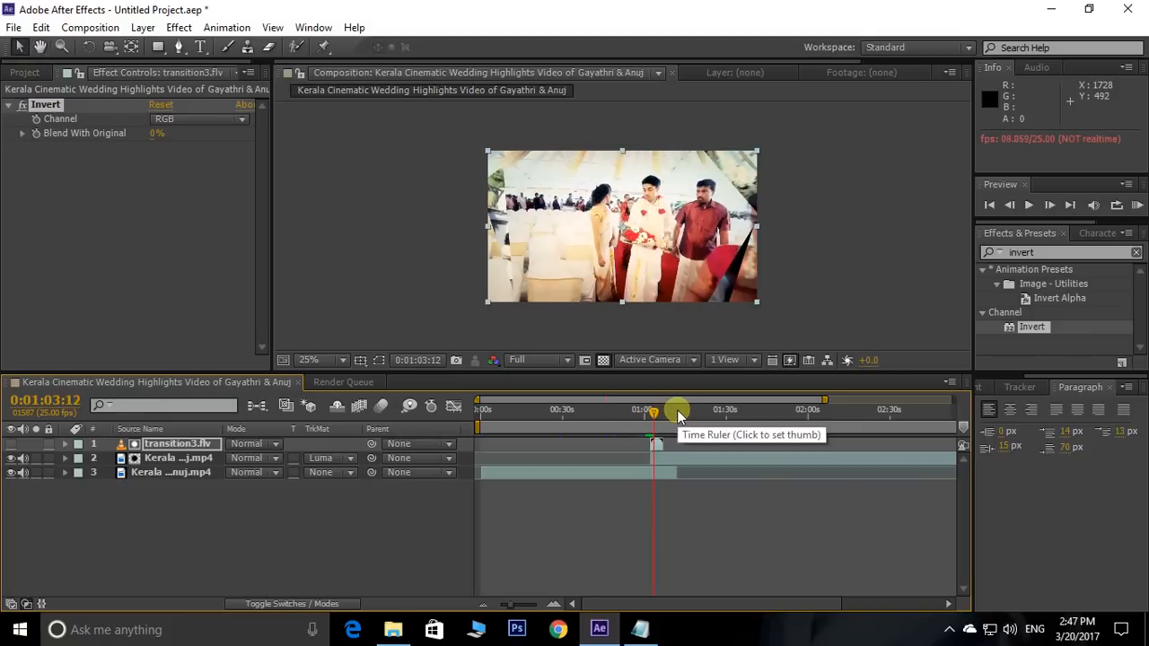
- Preview the transition3.flv matte transition with the composition view maximized, then restore the workspace layout
key("grave")
key("grave")
key("grave")
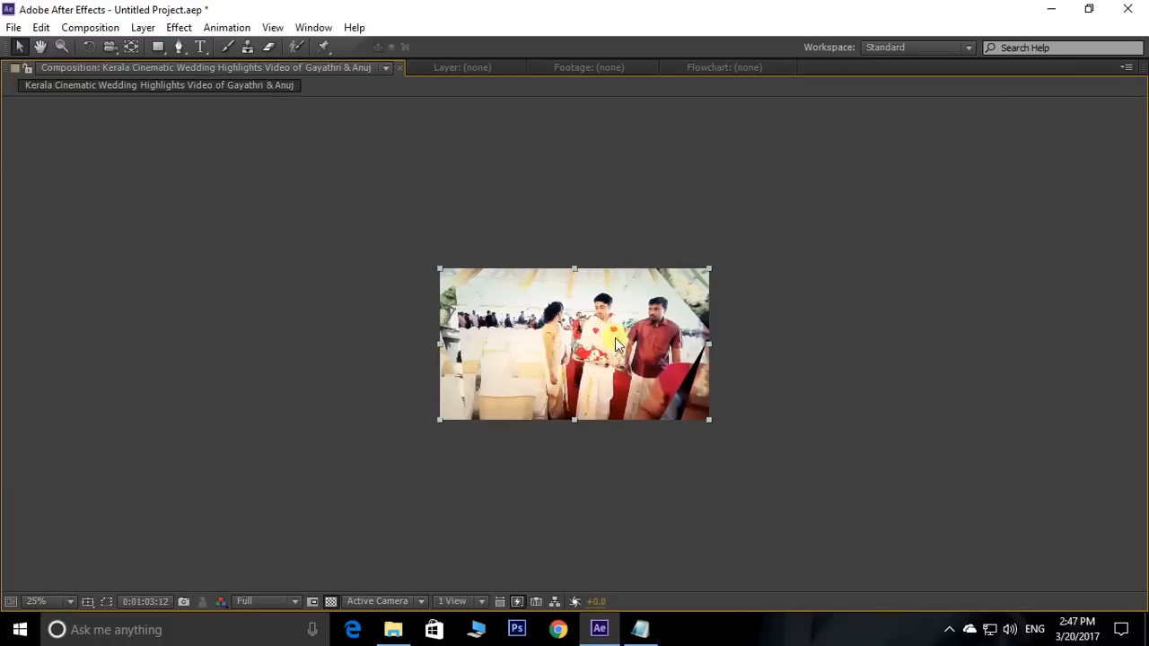
key("KP_0")
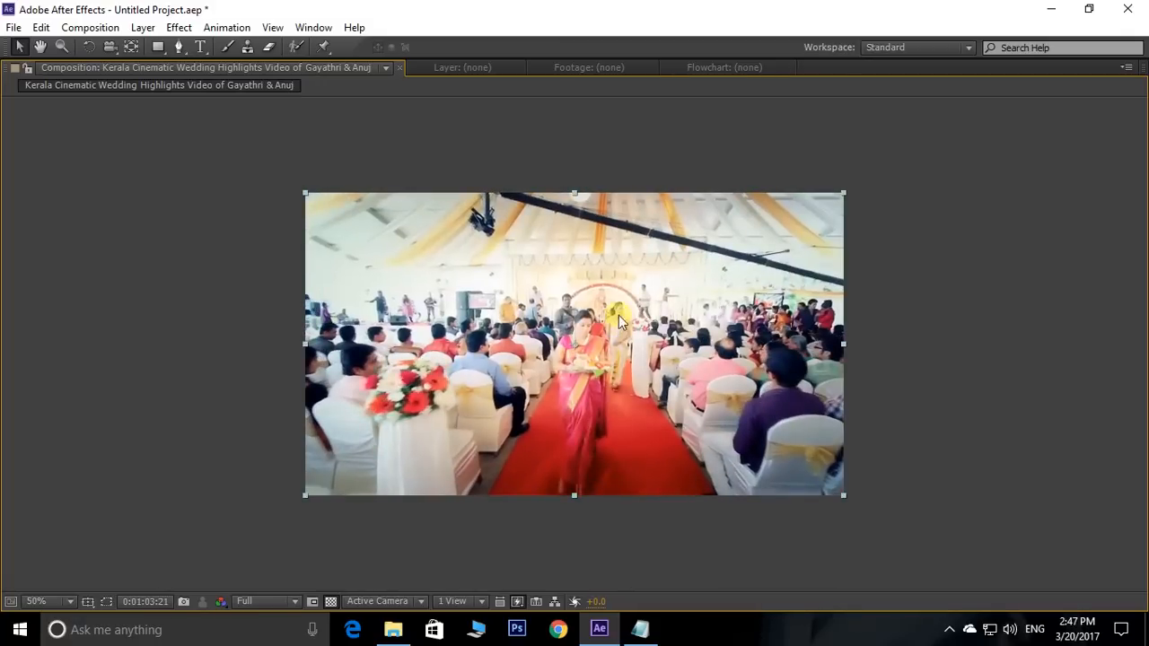
key("grave")
- Delete the transition3.flv layer from the composition and show the project's footage list
left_click(184, 445)
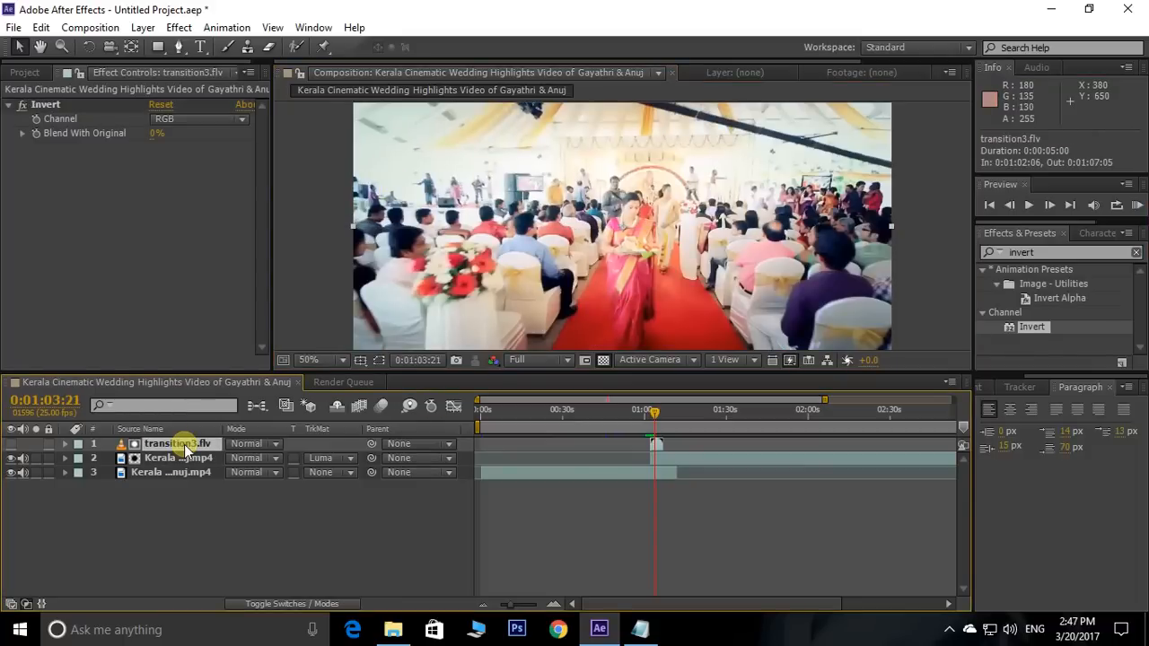
key("Delete")
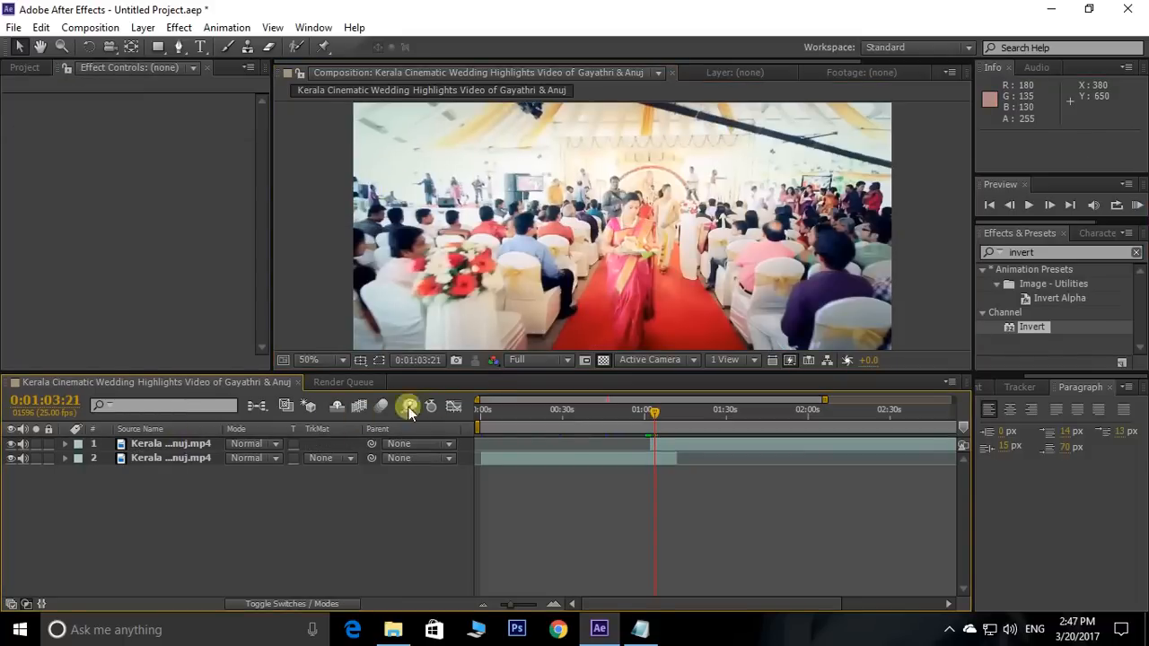
left_click(20, 67)
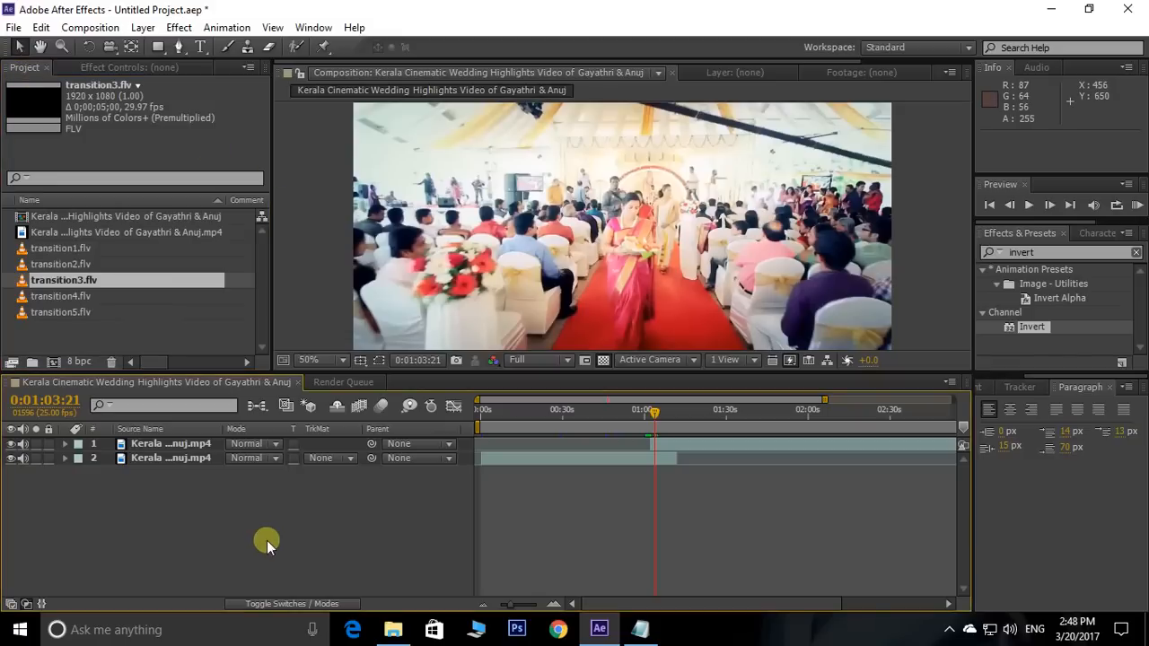
- Create a white solid layer at composition size, 1280 x 720 px, named White Solid 1
right_click(213, 554)
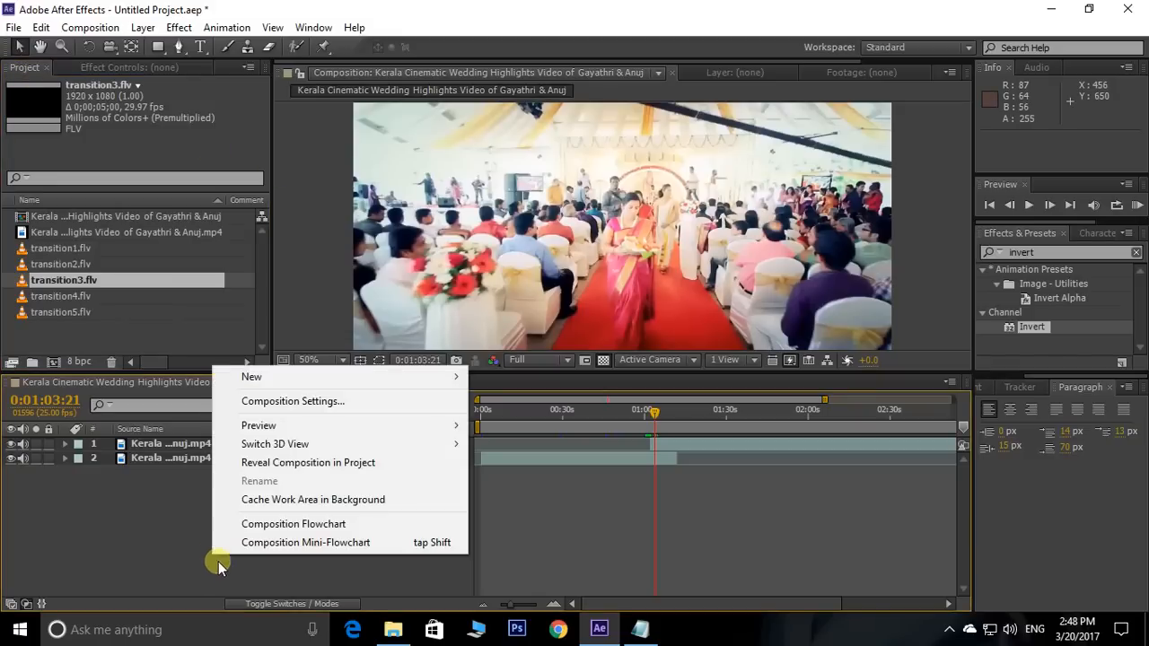
mouse_move(271, 379)
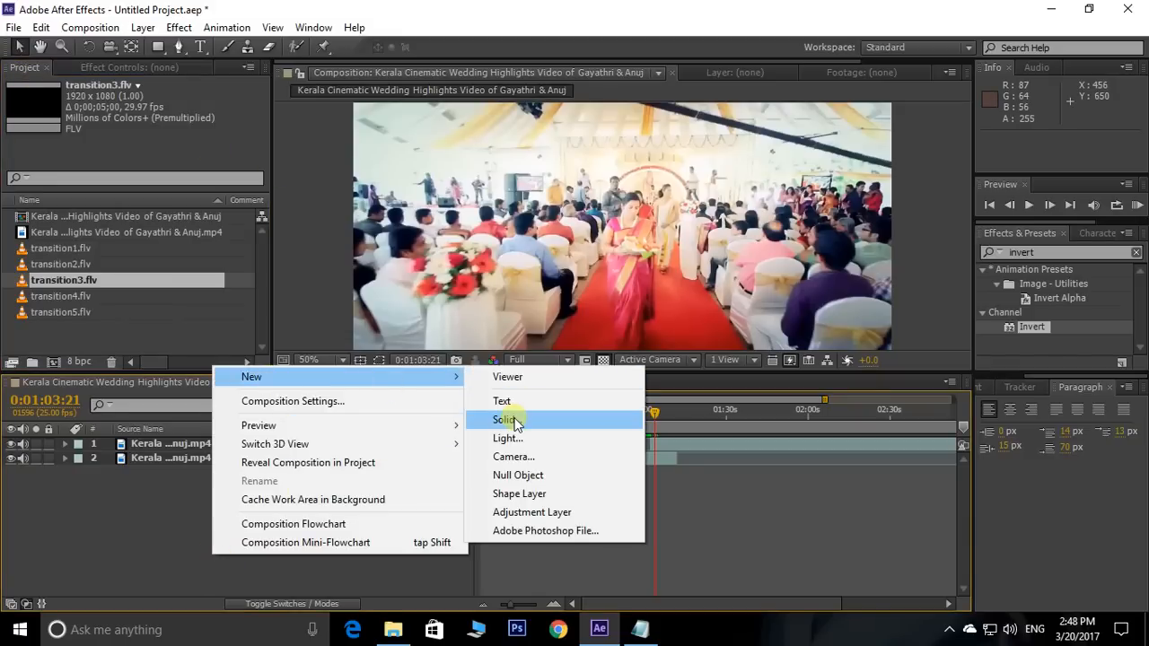
left_click(529, 418)
left_click(917, 318)
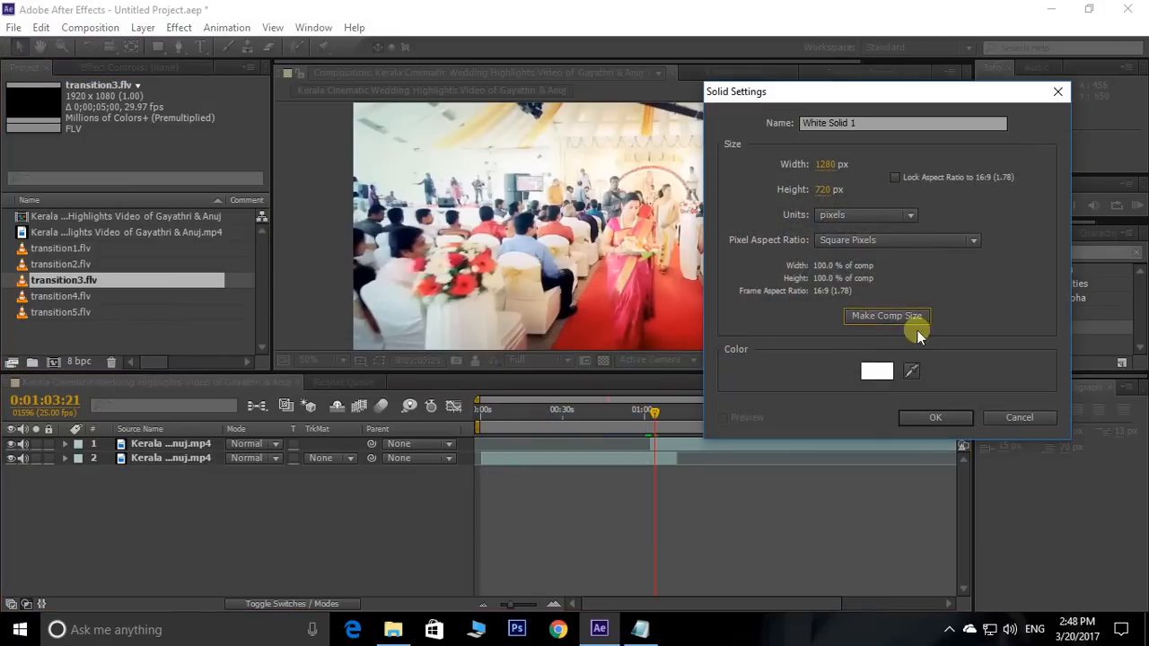
left_click(934, 418)
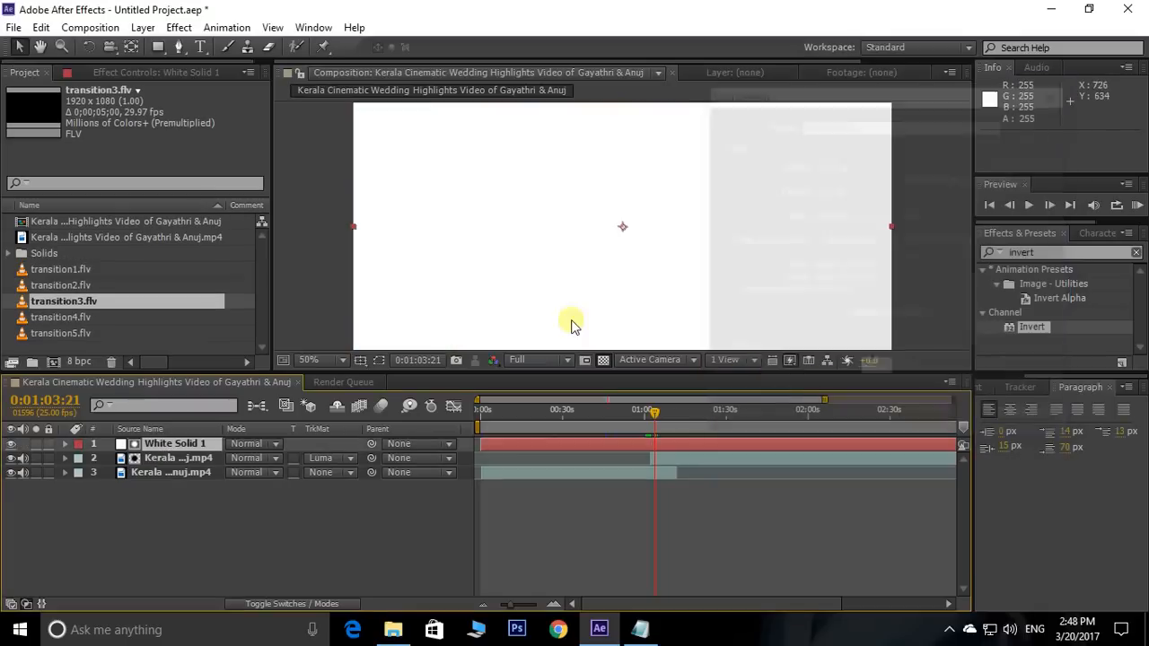
- Draw a closed four-point mask on White Solid 1 with the Pen tool around the middle of the frame
scroll(621, 285, "down", 2)
scroll(628, 282, "up", 2)
left_click_drag(646, 282, 631, 300)
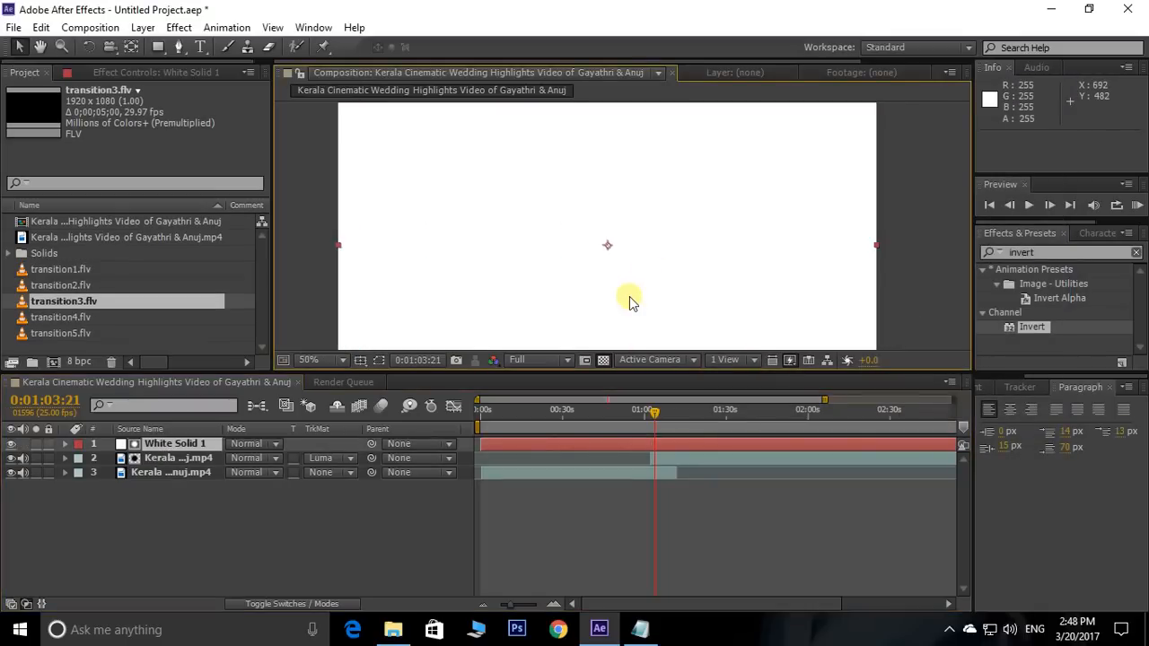
scroll(601, 286, "up", 2)
left_click(179, 50)
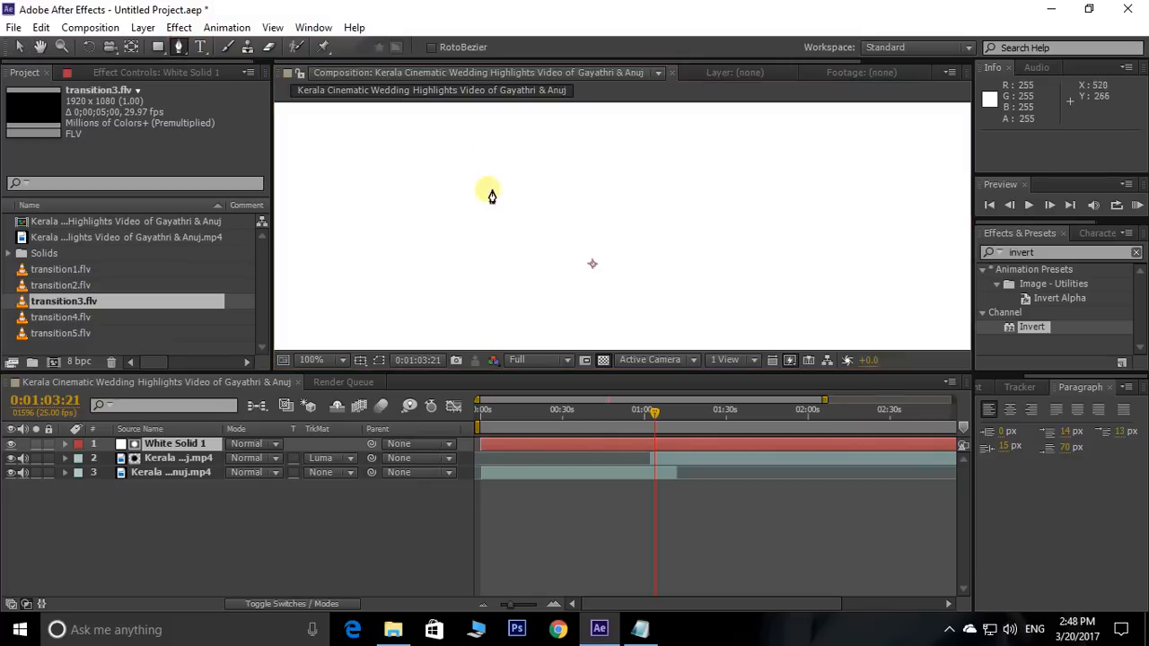
scroll(492, 192, "down", 2)
left_click(476, 185)
left_click(658, 145)
left_click(660, 239)
left_click(501, 288)
left_click(475, 185)
left_click_drag(587, 231, 549, 231)
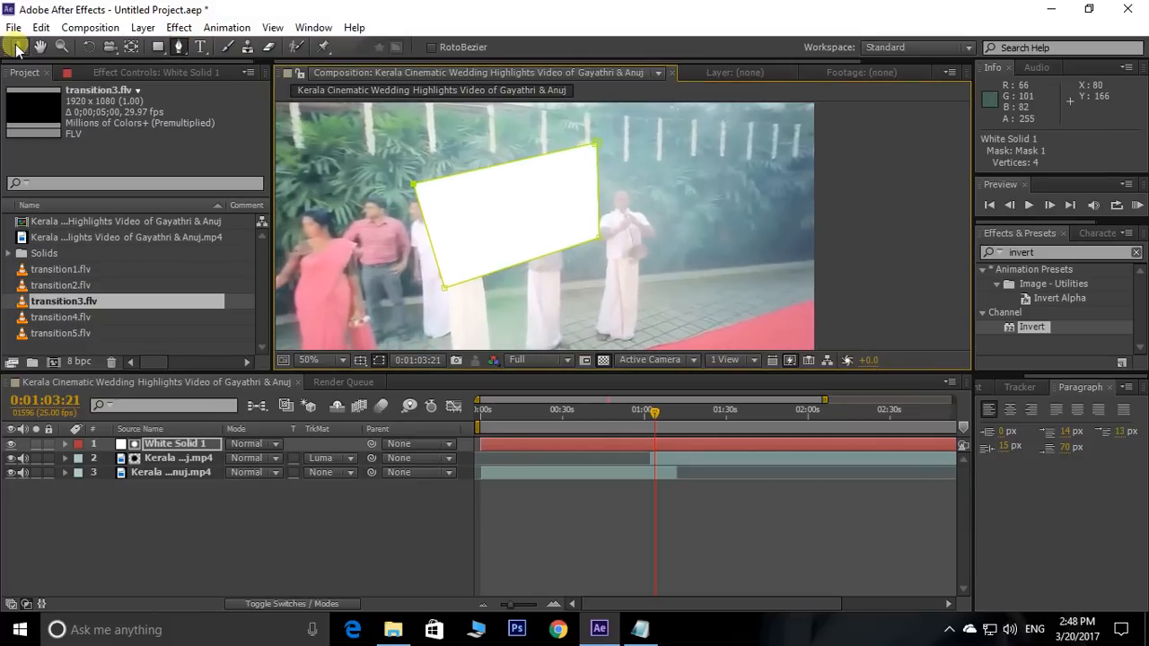
- Move the four mask vertices outside the frame around its upper-left corner, leaving only that corner covered
left_click(18, 47)
left_click_drag(629, 228, 640, 234)
scroll(640, 235, "down", 2)
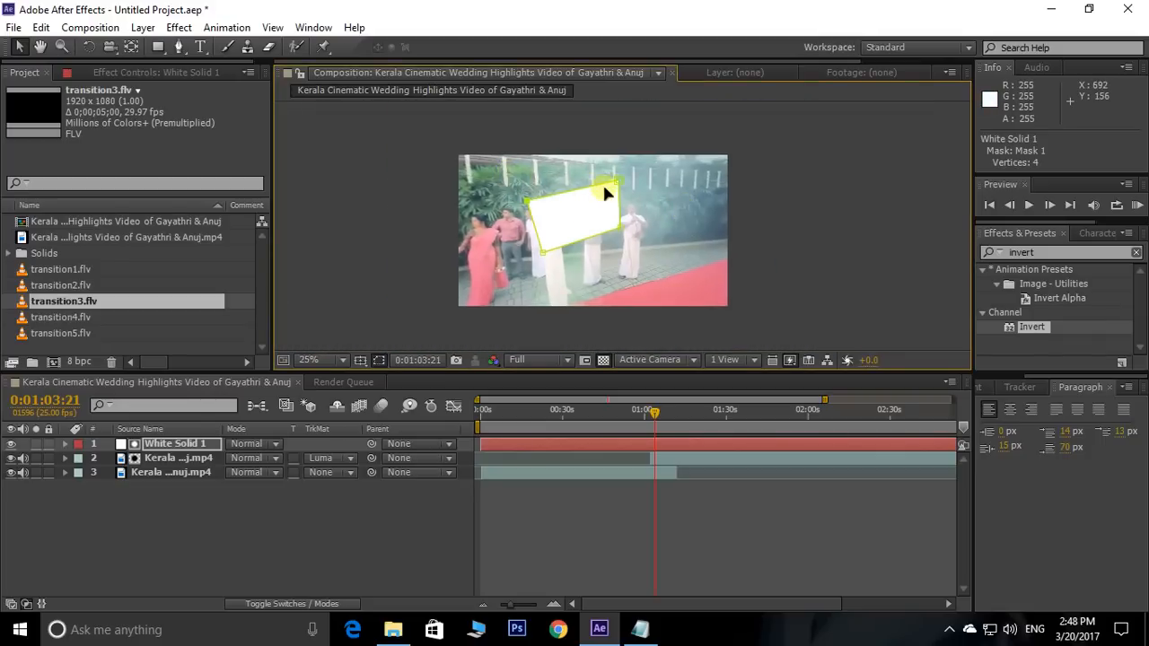
left_click_drag(526, 202, 408, 138)
left_click_drag(618, 183, 505, 115)
left_click_drag(537, 249, 416, 247)
left_click_drag(620, 226, 591, 110)
- Add a fifth vertex on the mask's diagonal edge and pull it outside the frame's upper-left corner
left_click(176, 45)
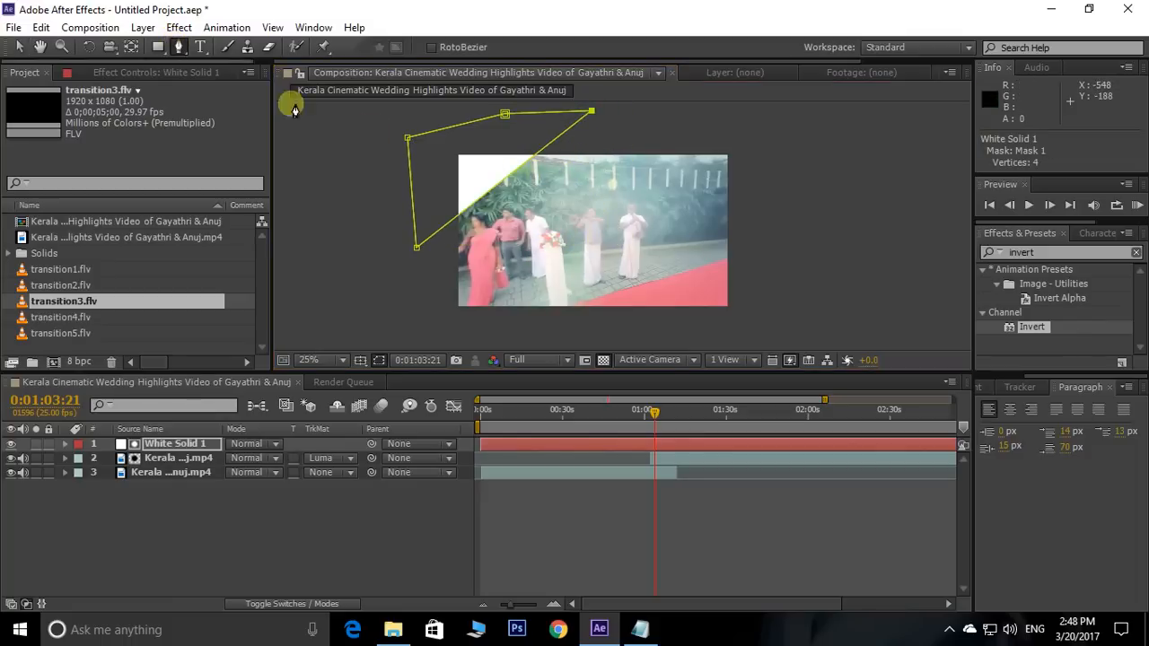
left_click(501, 183)
left_click_drag(500, 183, 449, 144)
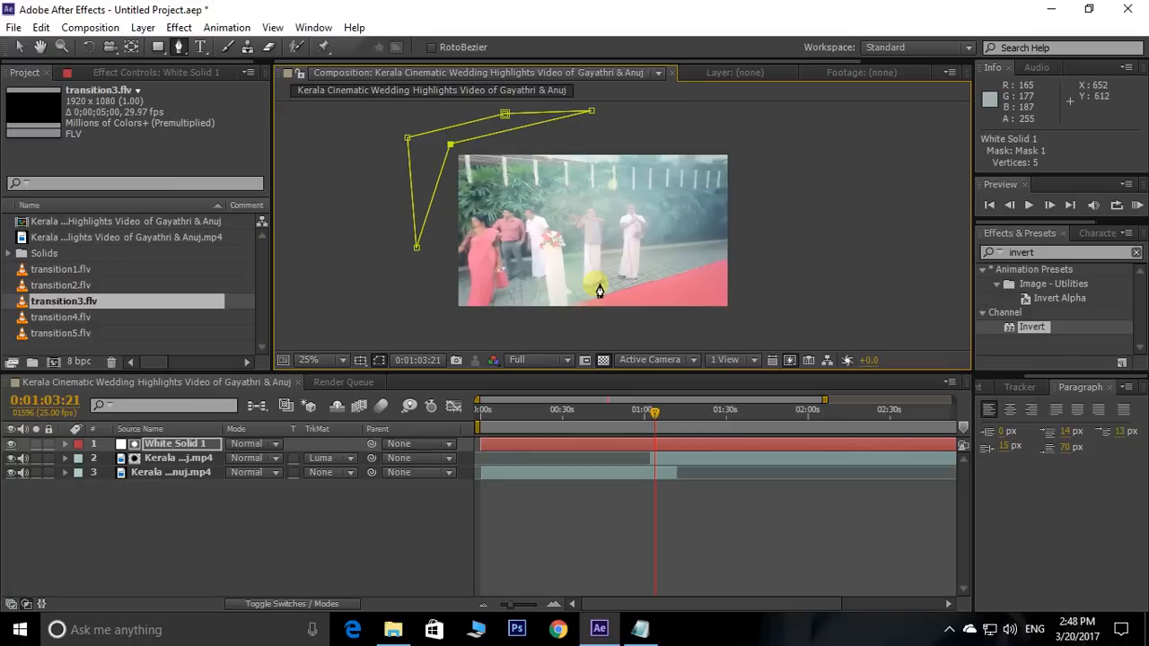
- Set a Mask Path keyframe for Mask 1 of White Solid 1 at 0:00:00:00
left_click_drag(656, 413, 442, 441)
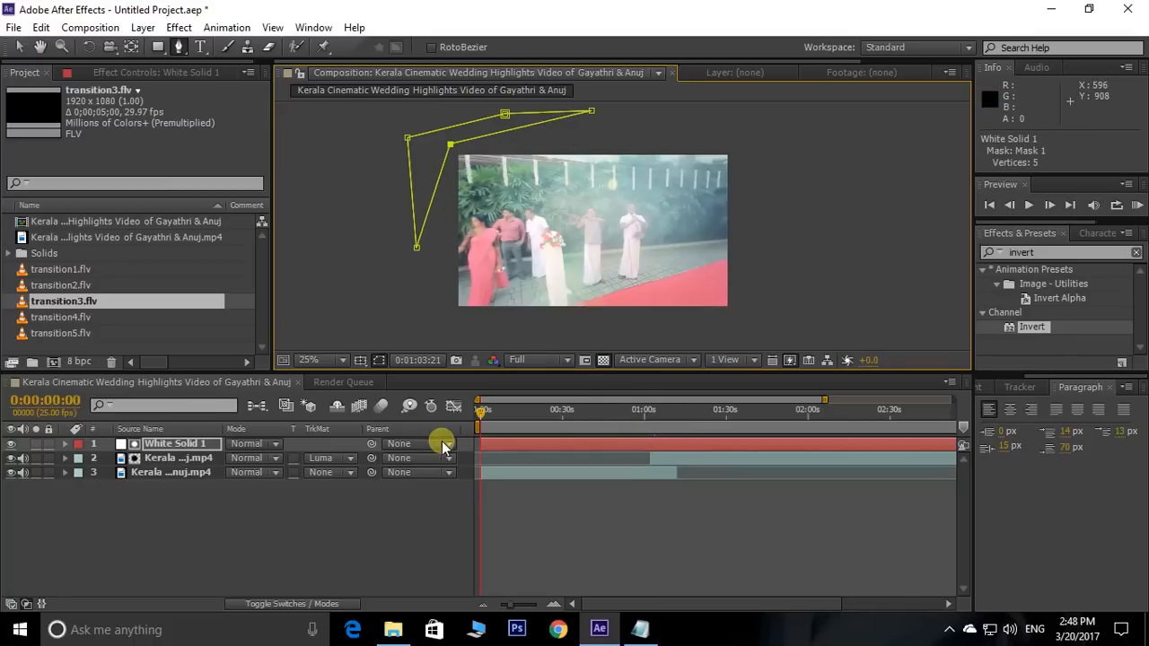
left_click(65, 445)
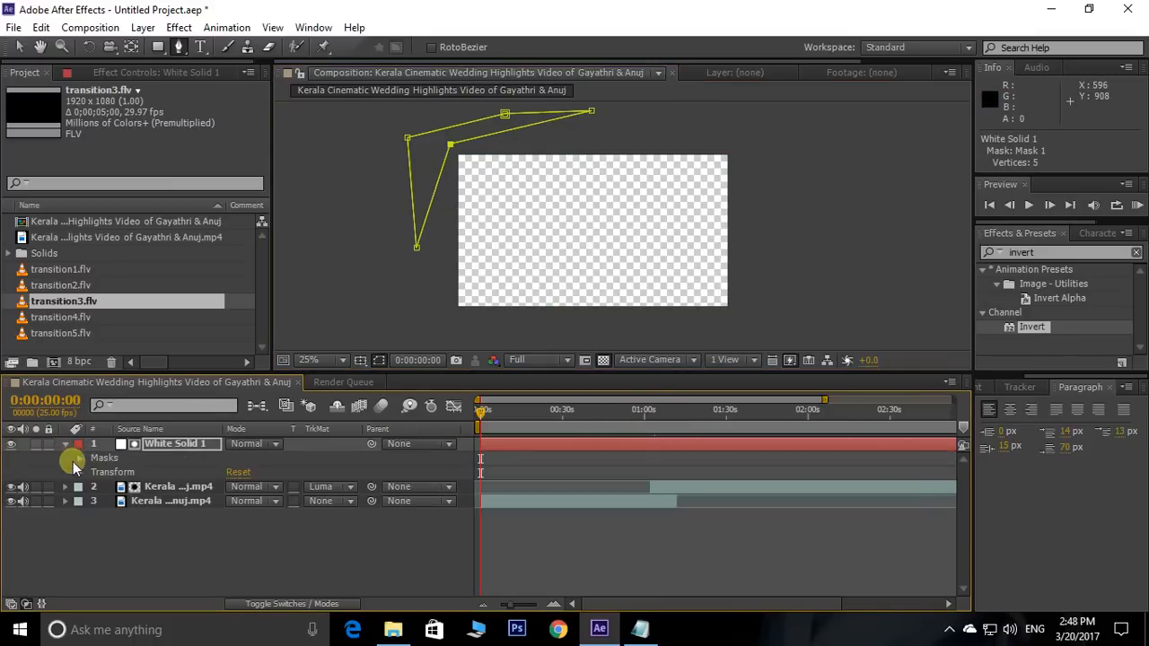
left_click(79, 458)
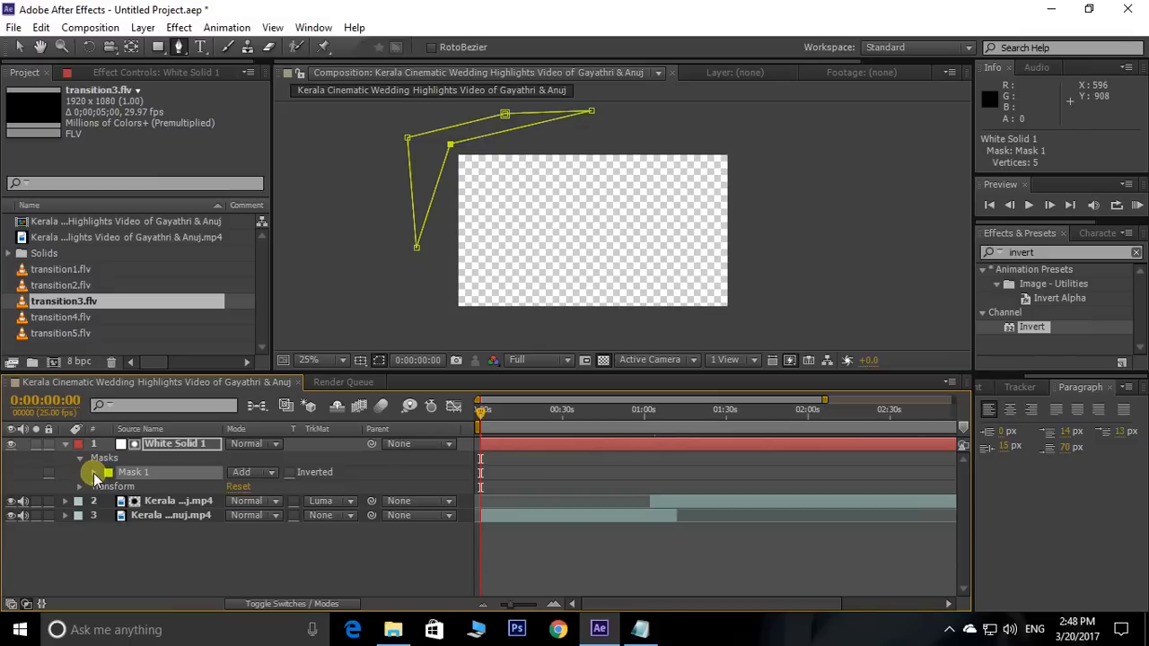
left_click(94, 472)
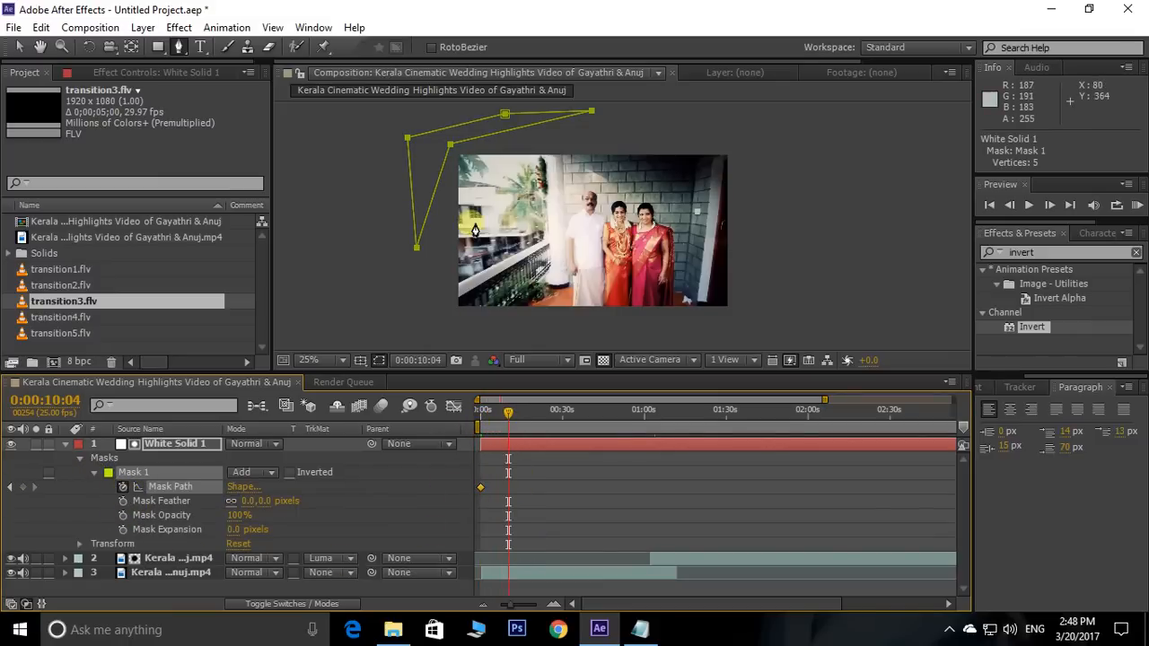
- Reshape Mask 1 at 0:00:10:04 so its vertices enclose the whole frame, adding a second Mask Path keyframe
left_click_drag(450, 145, 455, 146)
left_click(487, 148)
key("ctrl+z")
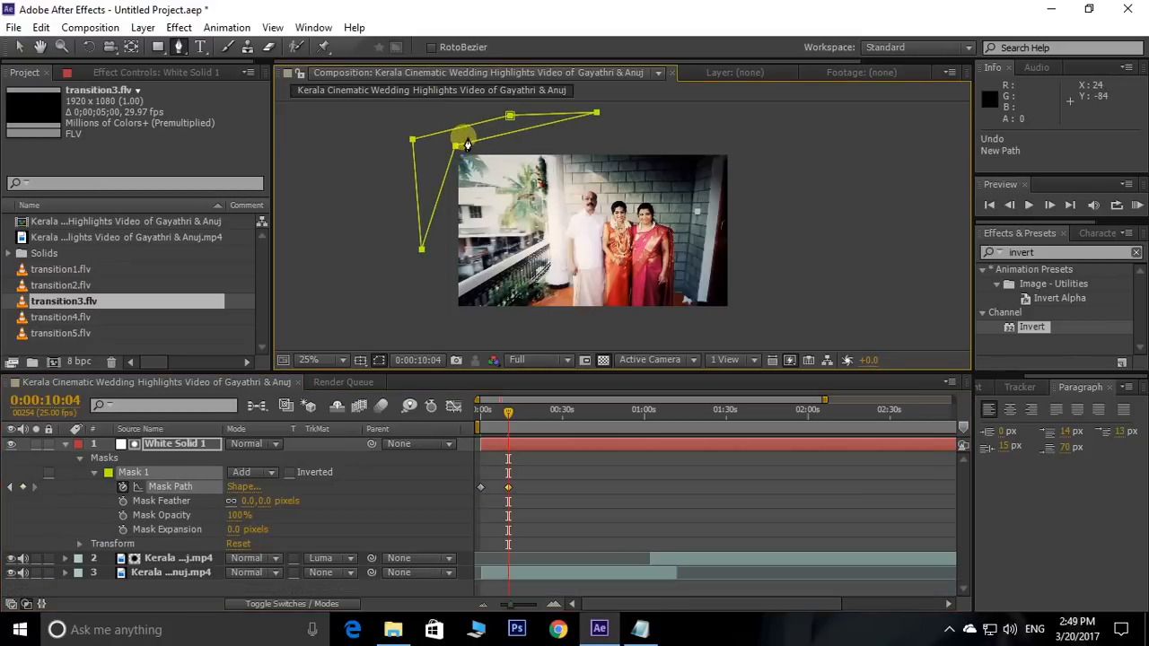
left_click_drag(445, 141, 490, 194)
left_click_drag(618, 293, 755, 319)
left_click_drag(596, 114, 758, 136)
left_click_drag(420, 249, 408, 319)
- Play back the mask wipe animation from 0:00:00:00
left_click_drag(508, 412, 443, 431)
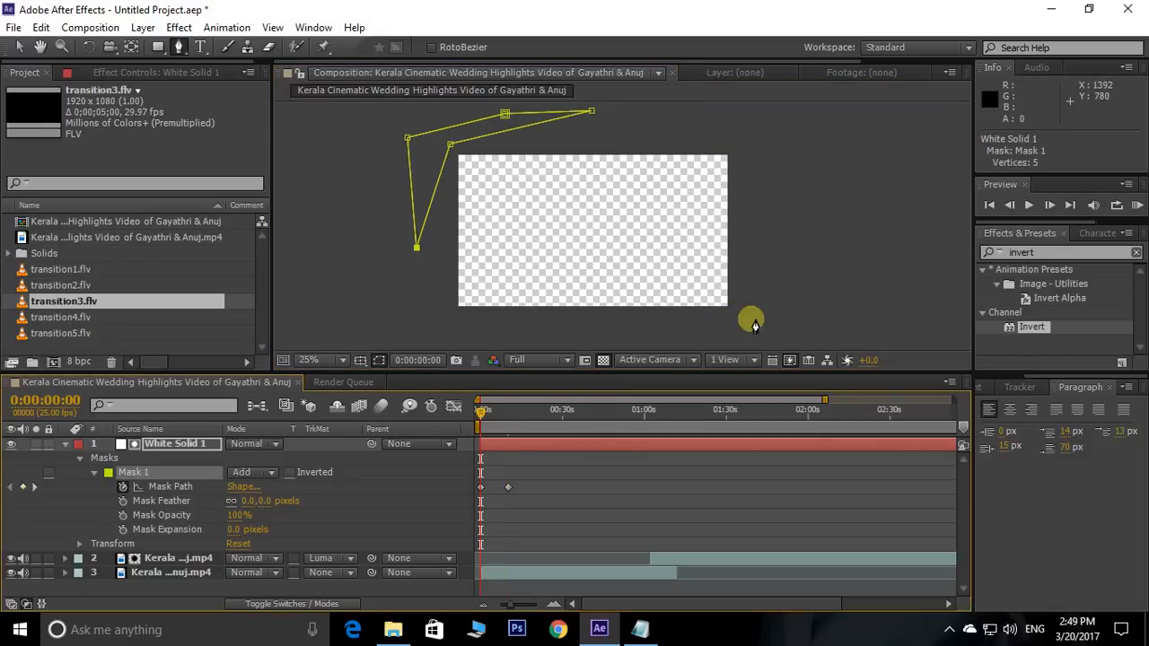
key("space")
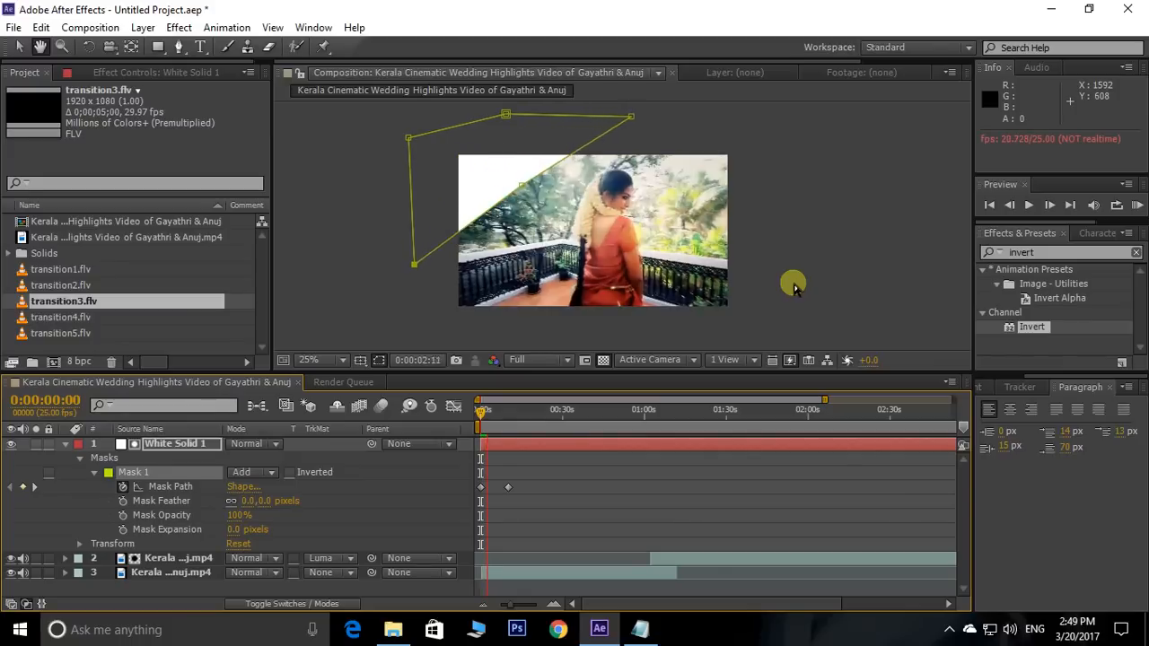
key("space")
- Move the second Mask Path keyframe to 0:00:04:15 and play back the faster wipe from the start
left_click_drag(491, 421, 461, 411)
left_click_drag(507, 487, 496, 489)
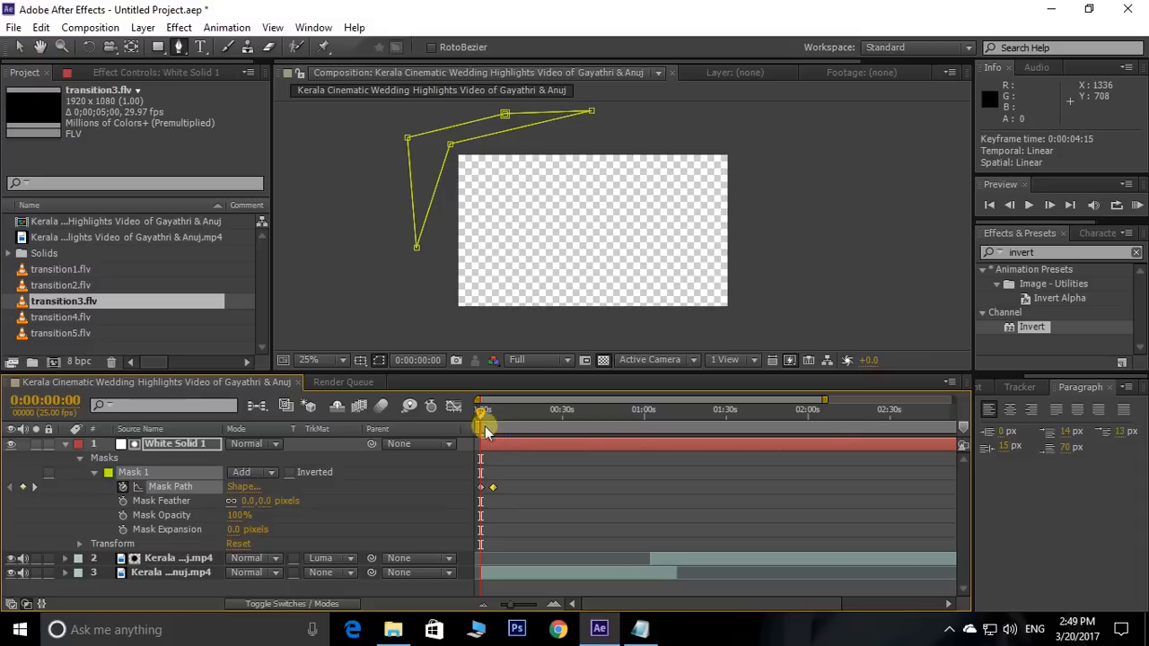
key("space")
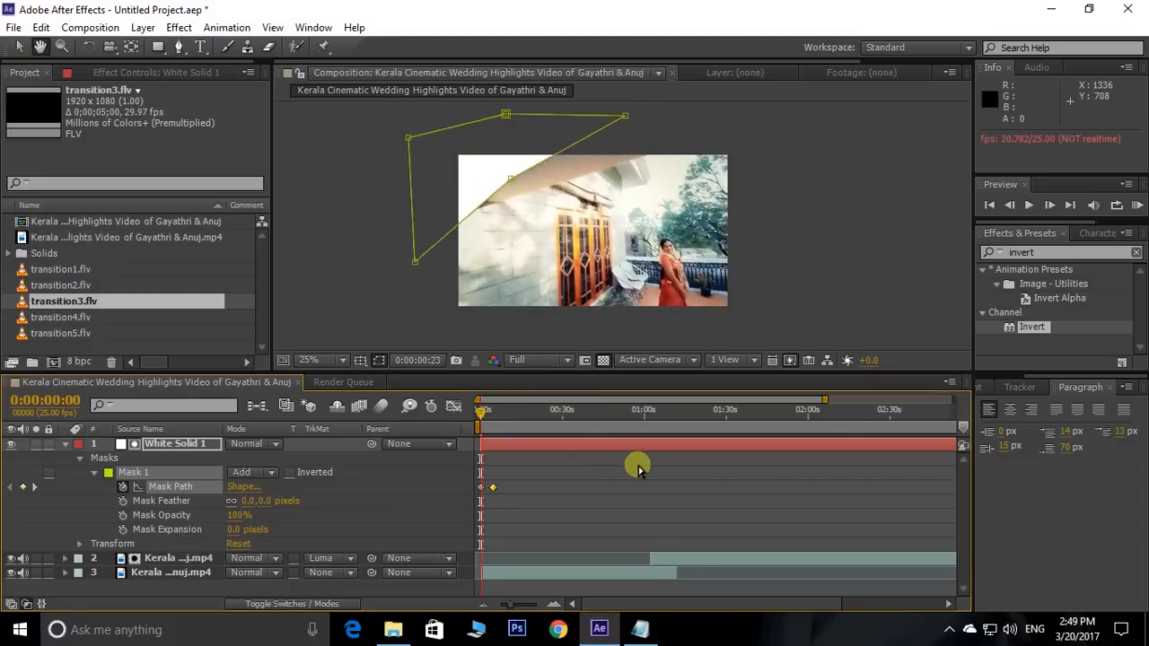
key("space")
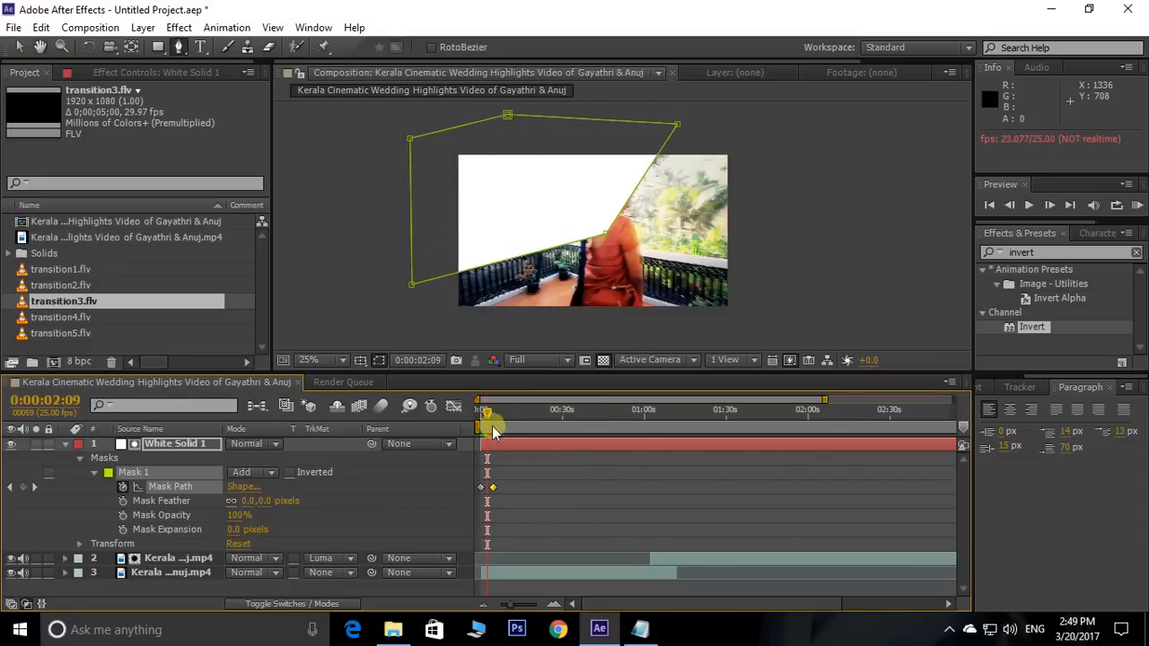
- Set the Mask Feather of Mask 1 to 55 pixels, judging it partway through the wipe
left_click(479, 420)
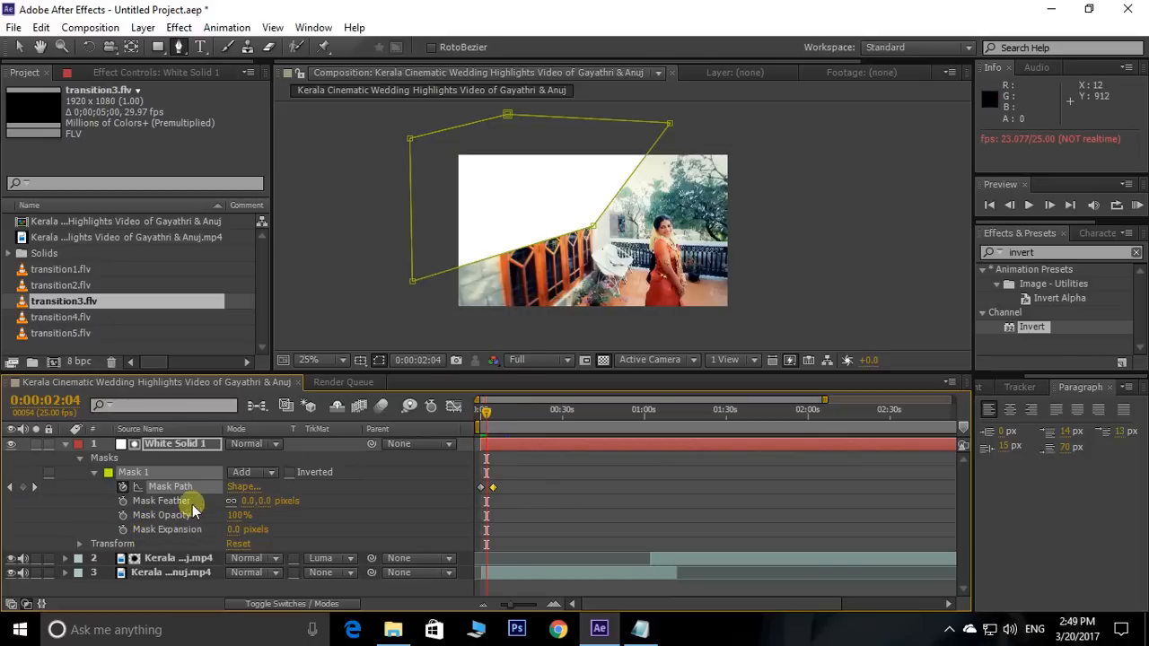
left_click_drag(244, 500, 276, 501)
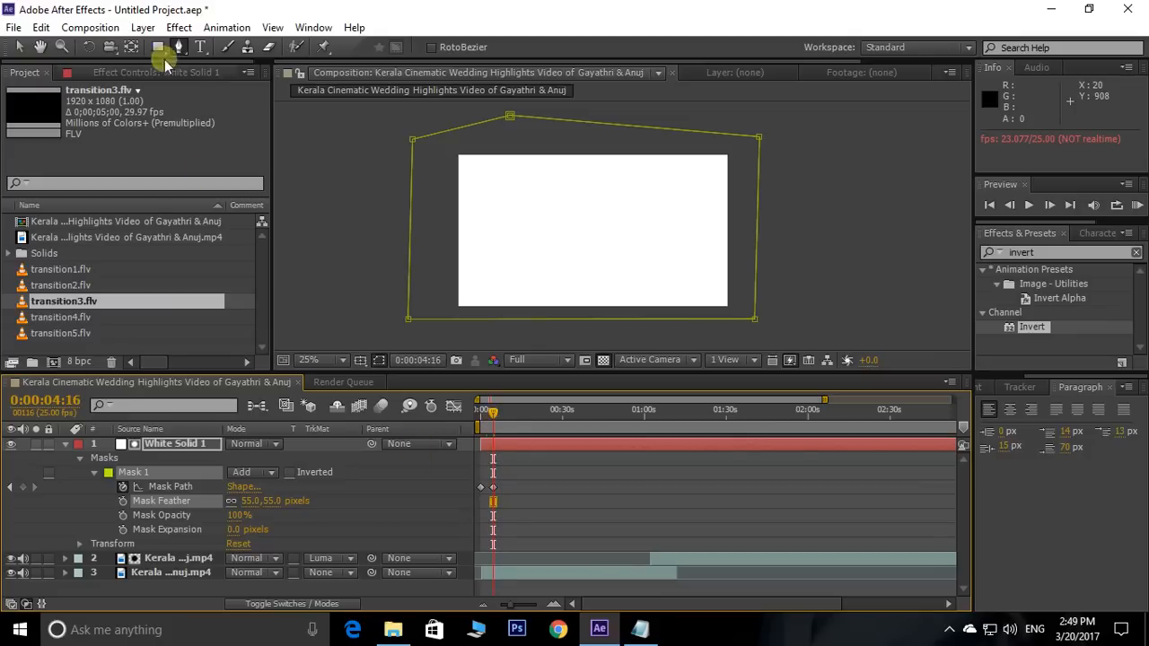
- Split the White Solid 1 layer at 0:00:04:16, delete the second part, and collapse the remaining layer's properties
left_click(42, 27)
left_click(78, 224)
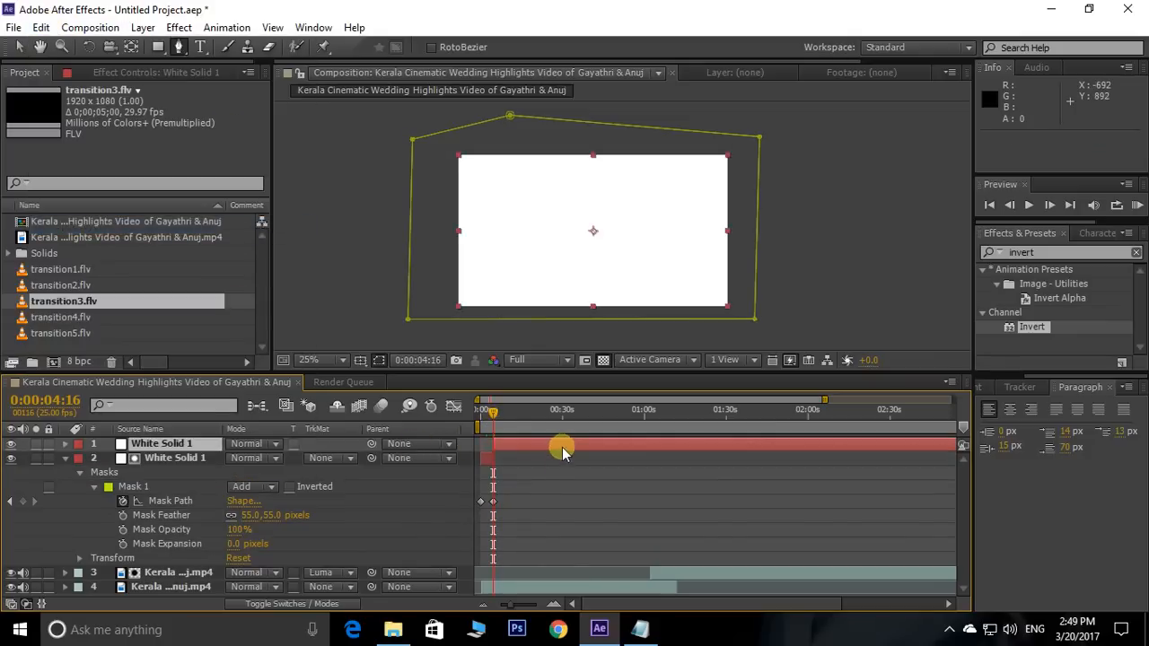
key("Delete")
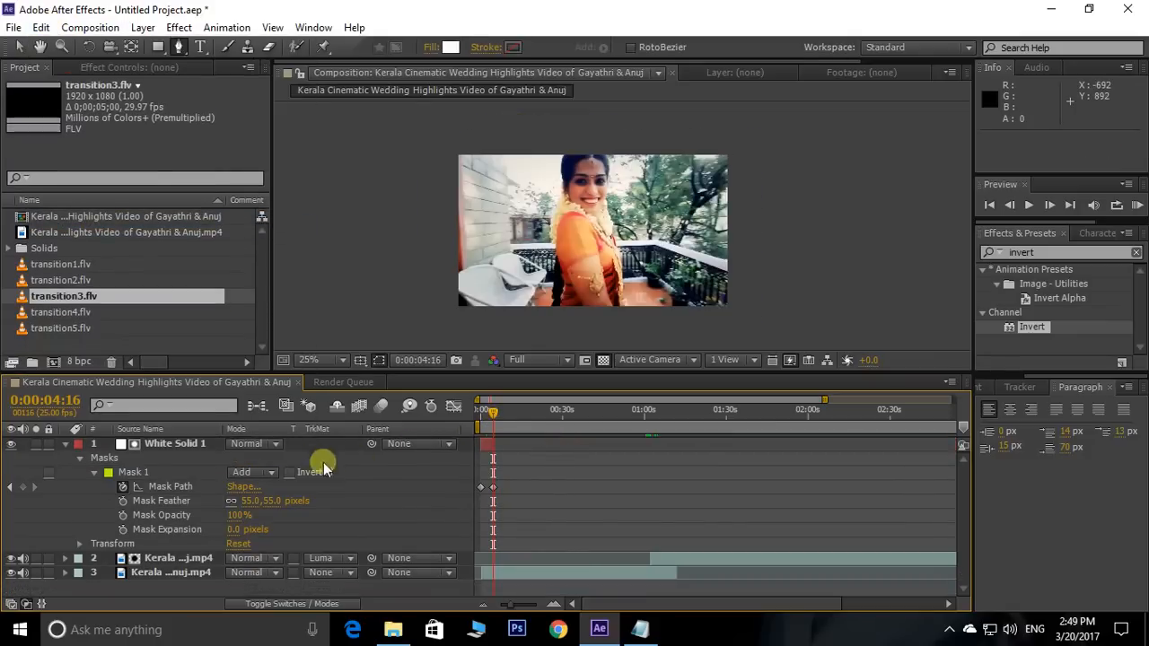
left_click(70, 445)
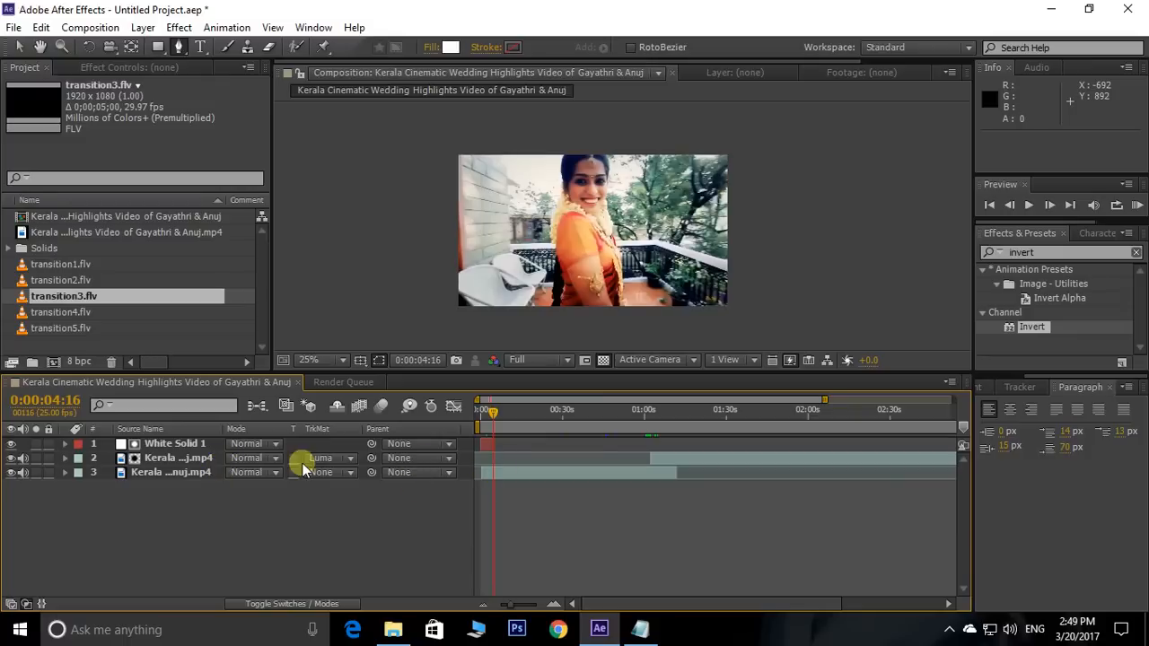
- Move White Solid 1 to start at 0:01:02:06 and set the video layer below it to No Track Matte
left_click(182, 443)
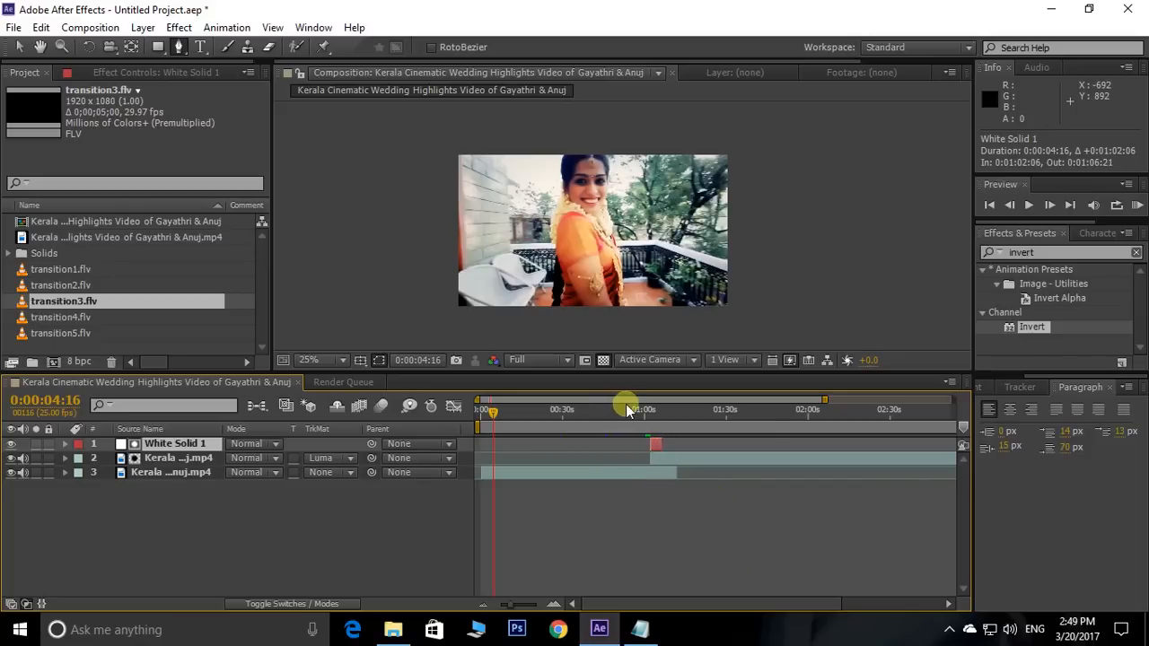
left_click(350, 458)
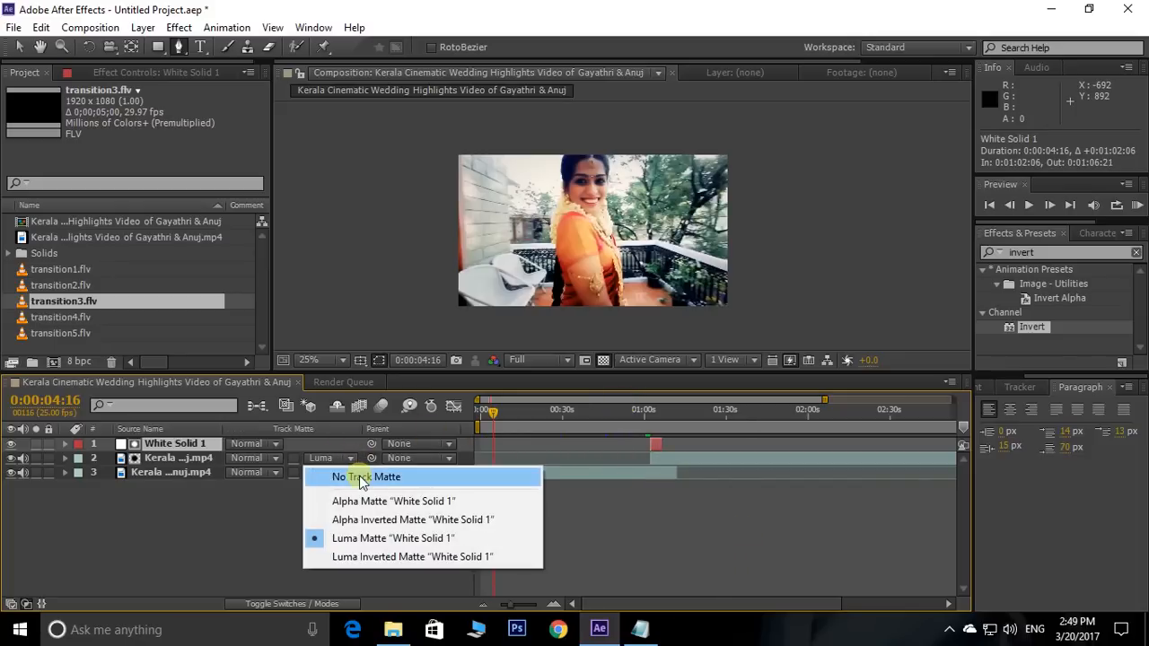
left_click(363, 479)
- Play back the white solid wipe over the clips from 0:01:01:24 and hide the mask outlines
left_click(650, 418)
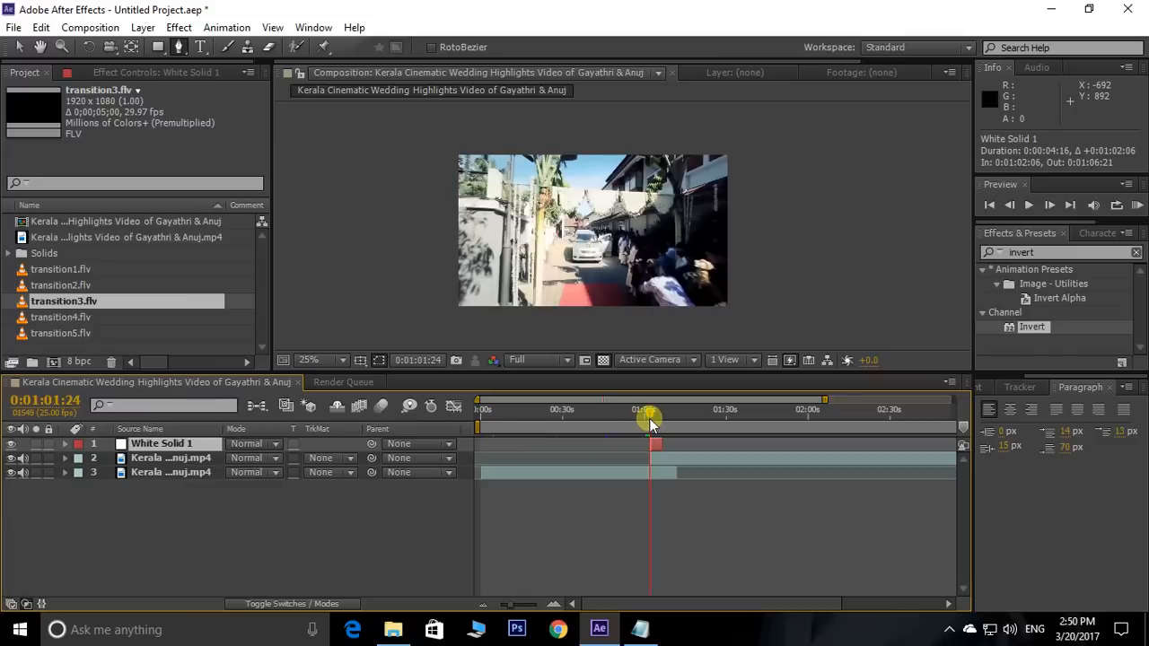
key("space")
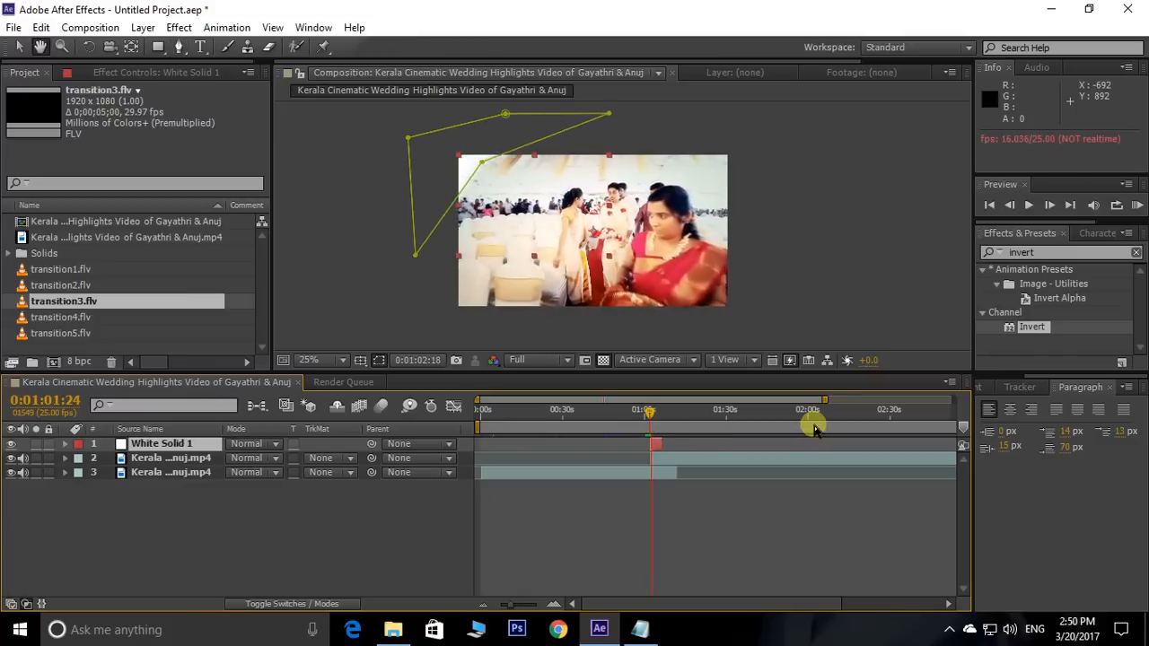
key("space")
left_click(381, 360)
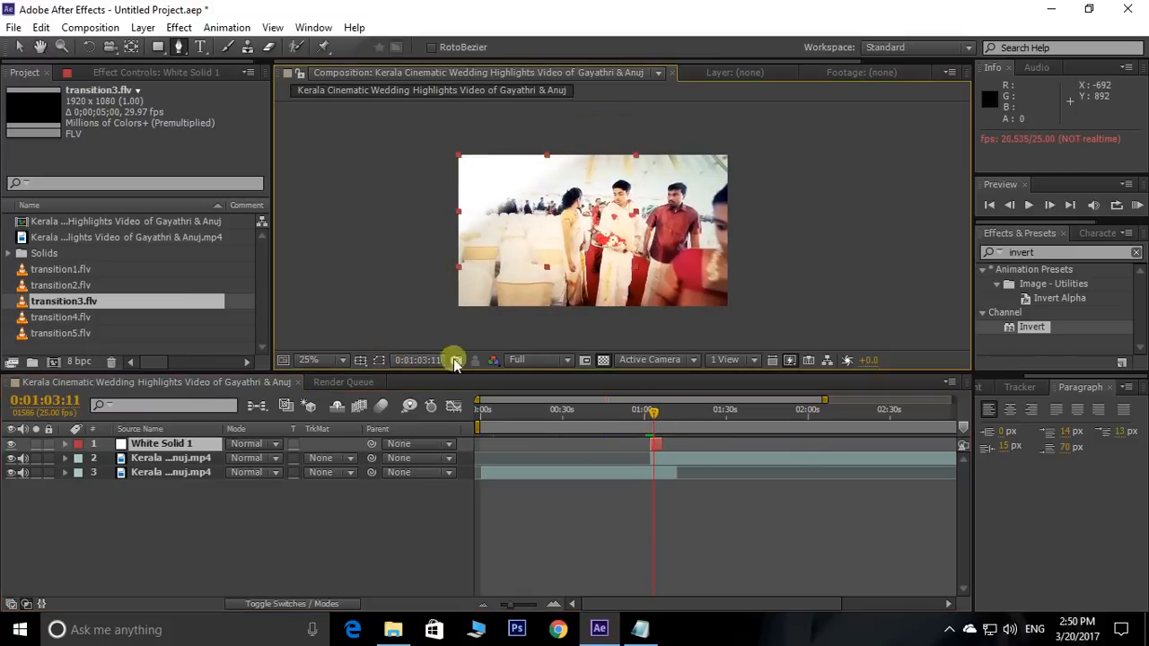
- Stop partway through the wipe at 0:01:03:20 and set the upper video layer's track matte to Luma Matte "White Solid 1"
key("space")
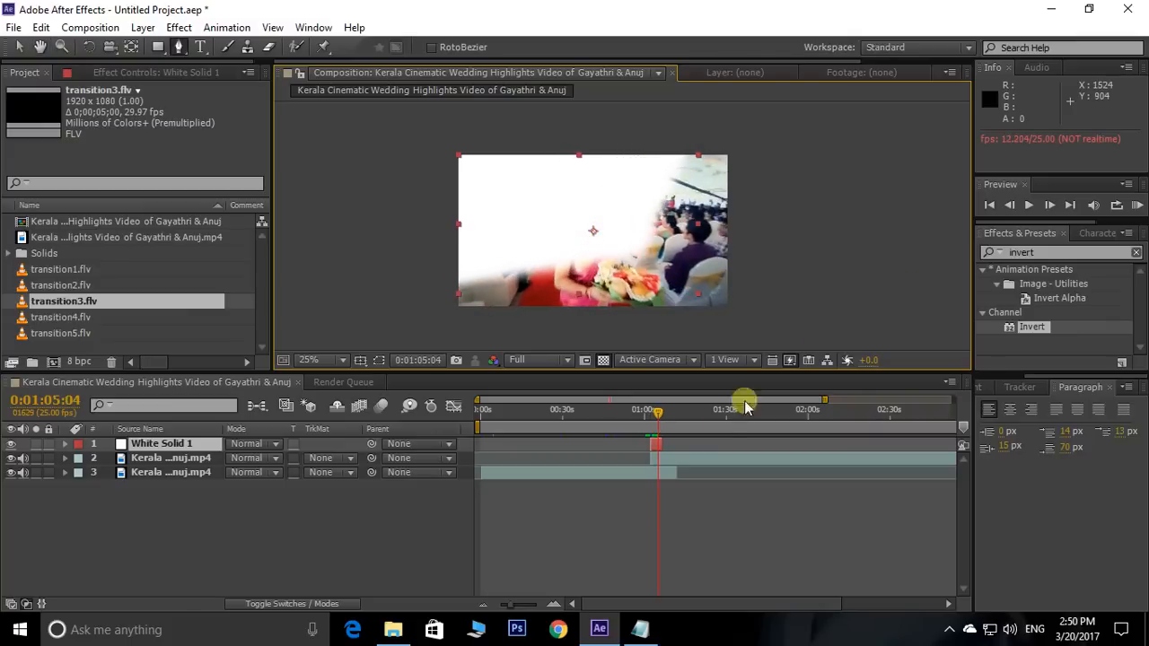
left_click(656, 412)
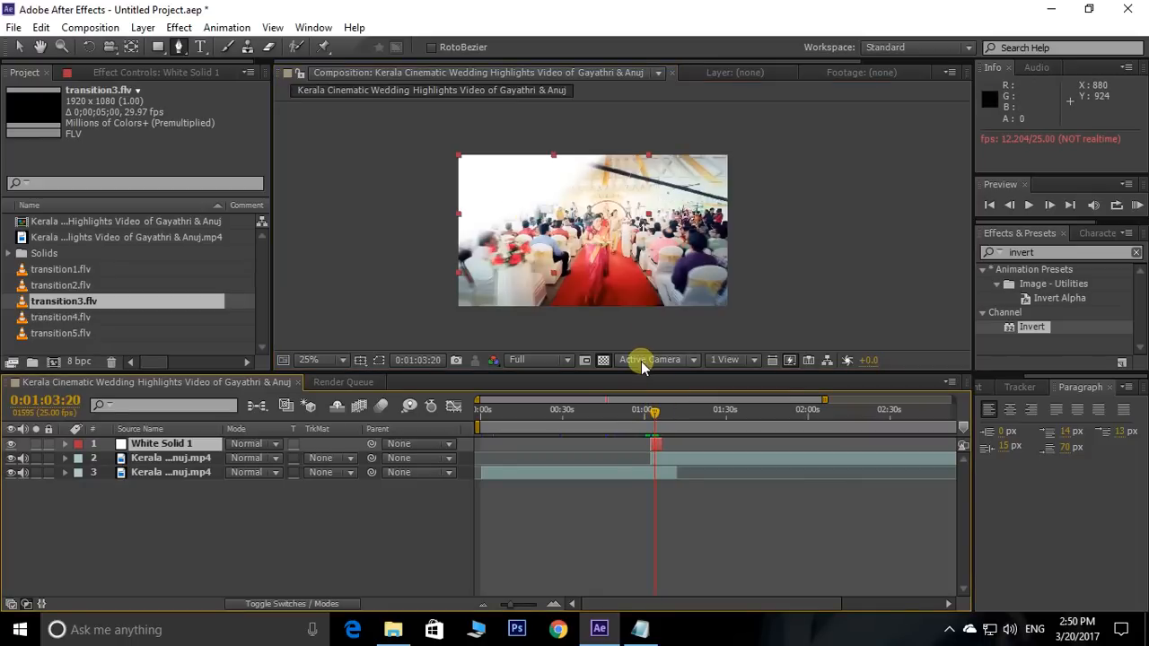
left_click(349, 461)
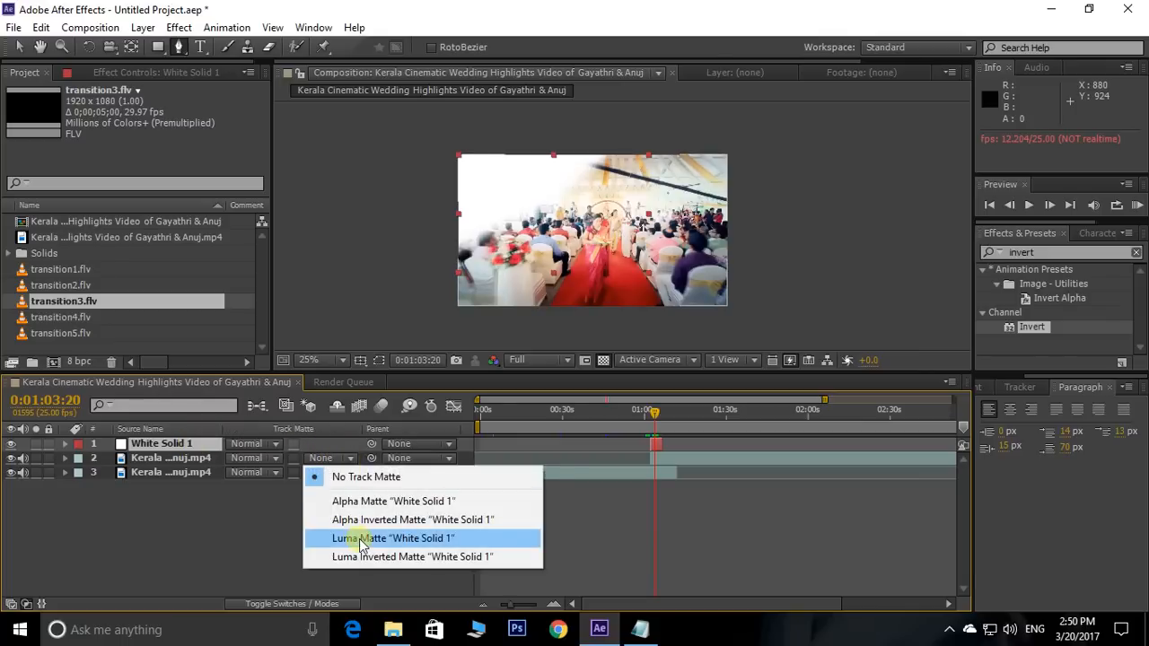
left_click(359, 538)
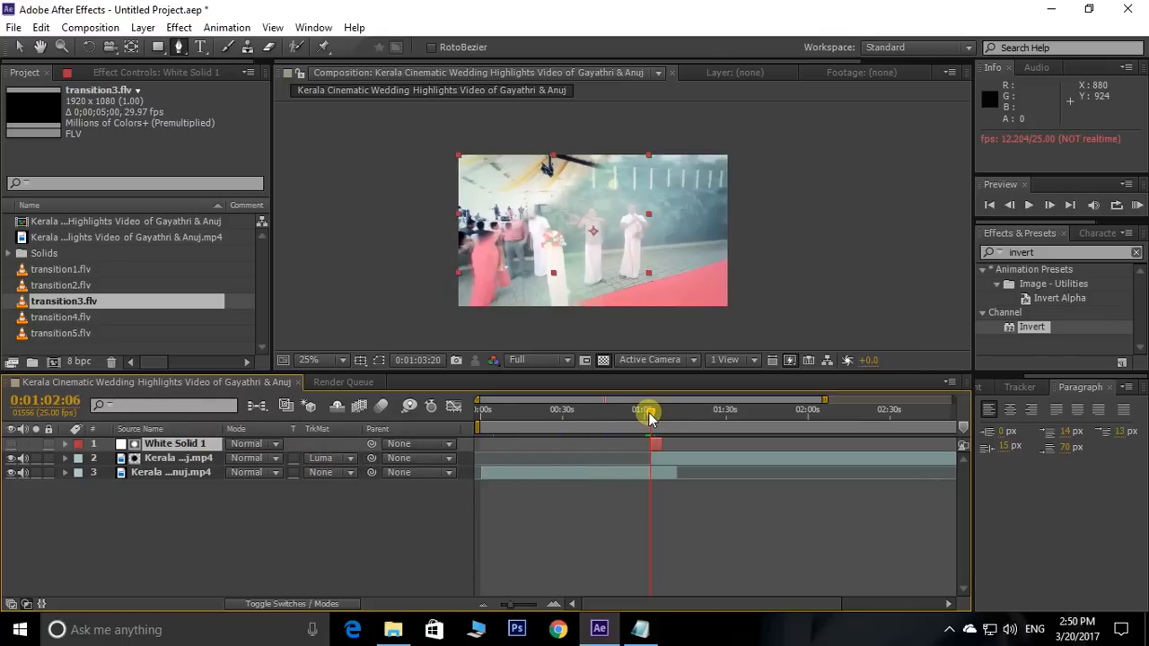
- Play back the matte transition from 0:01:02:06 in a maximized composition view at 50% magnification
scroll(610, 225, "up", 2)
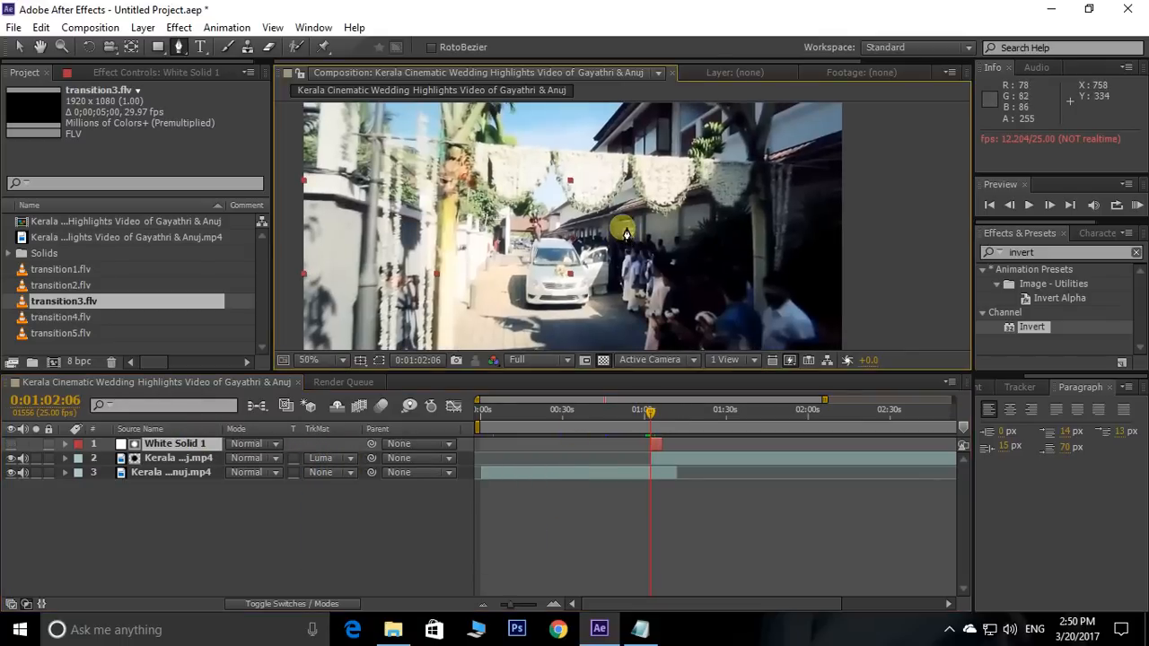
key("grave")
left_click_drag(617, 296, 660, 267)
key("space")
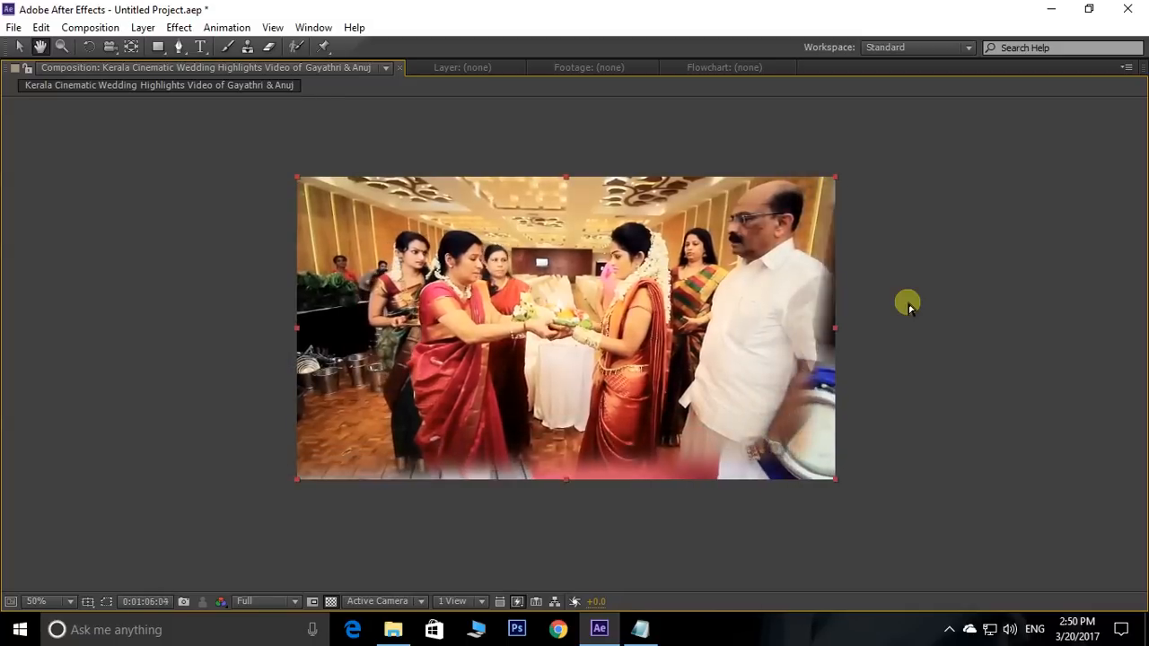
key("g")
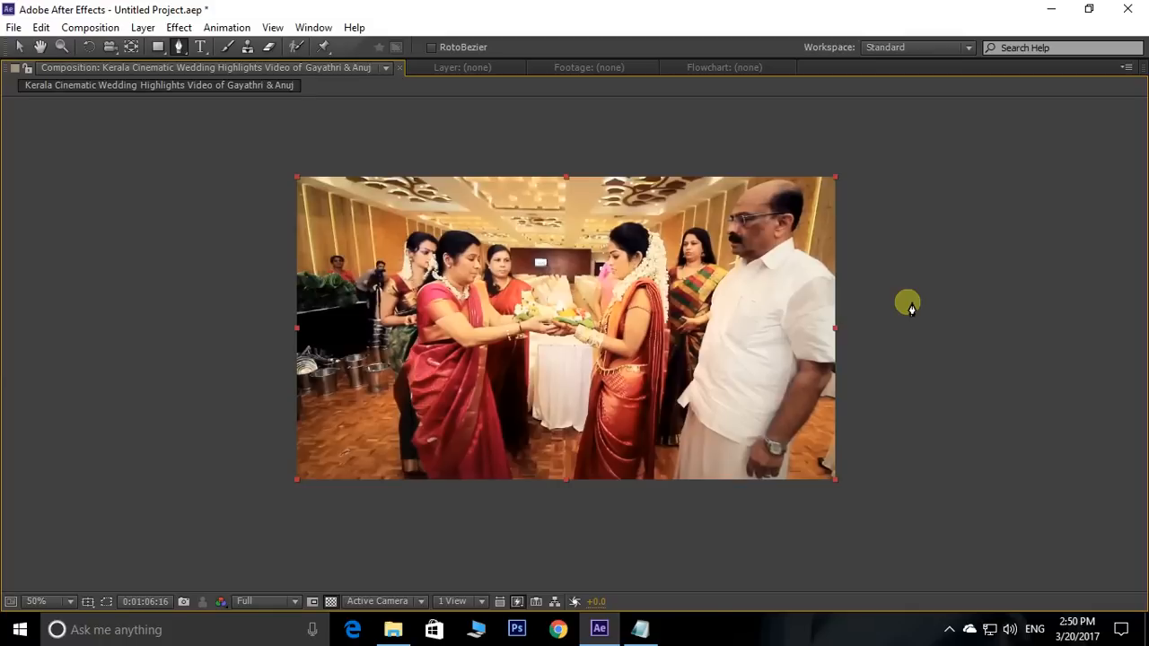